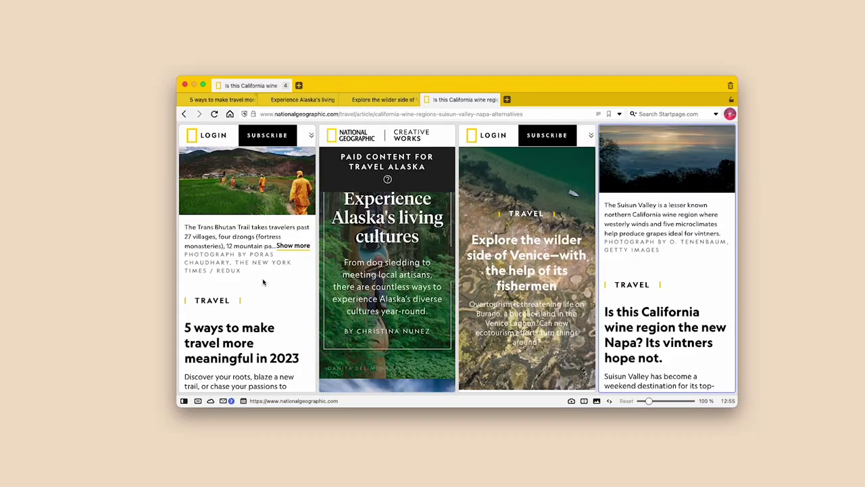
Step: In Tabs settings, try the Left and Right tab bar positions, then settle on Bottom
{"action": "scroll", "coordinate": [263, 282], "scroll_direction": "down", "scroll_amount": 5}
{"action": "scroll", "coordinate": [373, 278], "scroll_direction": "down", "scroll_amount": 4}
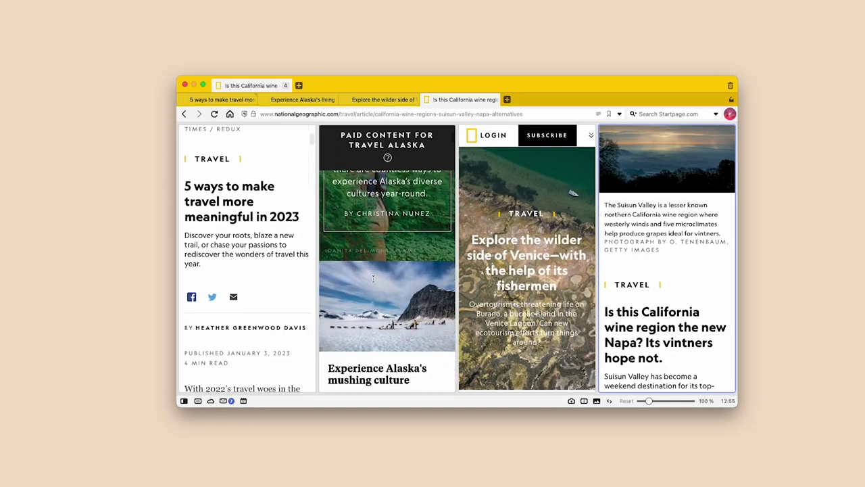
{"action": "scroll", "coordinate": [372, 277], "scroll_direction": "down", "scroll_amount": 8}
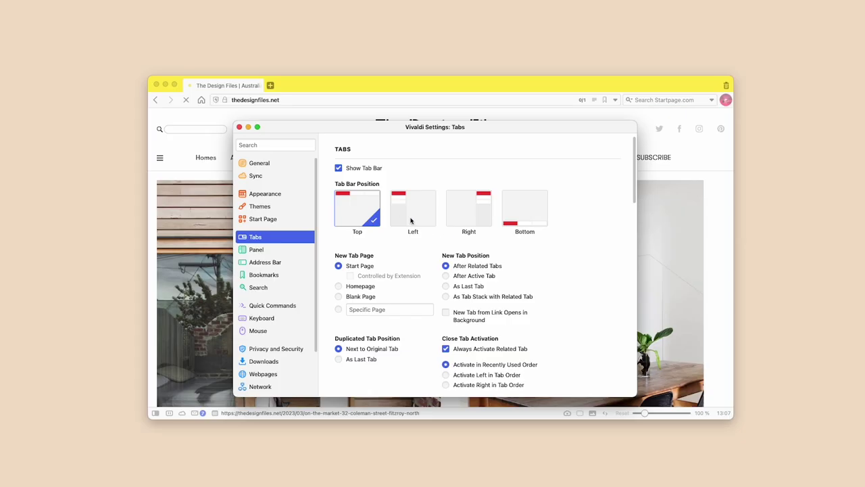
{"action": "left_click", "coordinate": [412, 215]}
{"action": "left_click", "coordinate": [468, 221]}
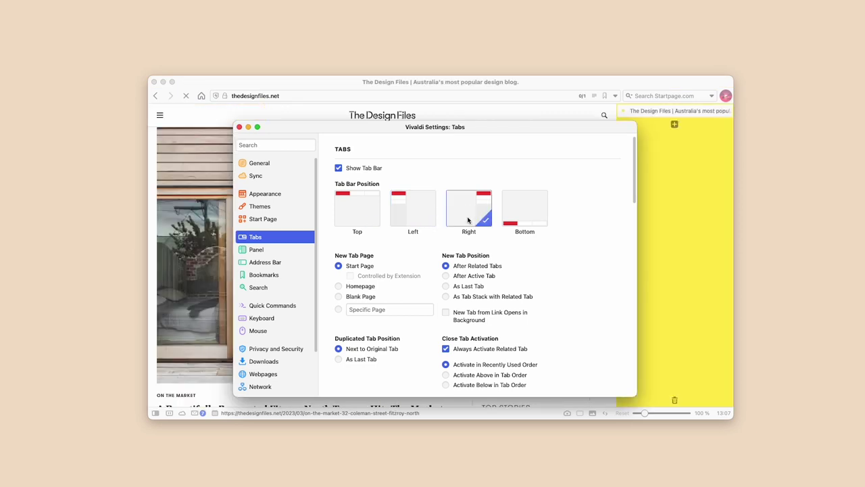
{"action": "left_click", "coordinate": [514, 219]}
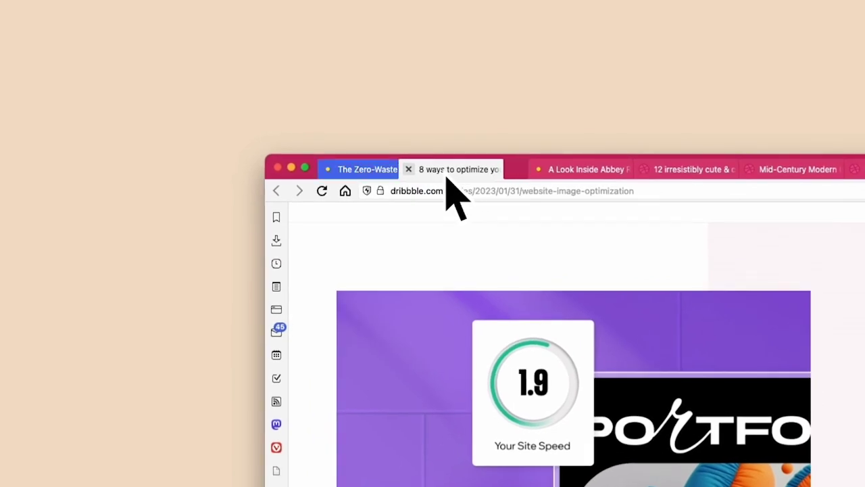
Step: Add the Abbey Rich gallery tab to the stack, then switch between it and the image optimization article
{"action": "left_click", "coordinate": [509, 170]}
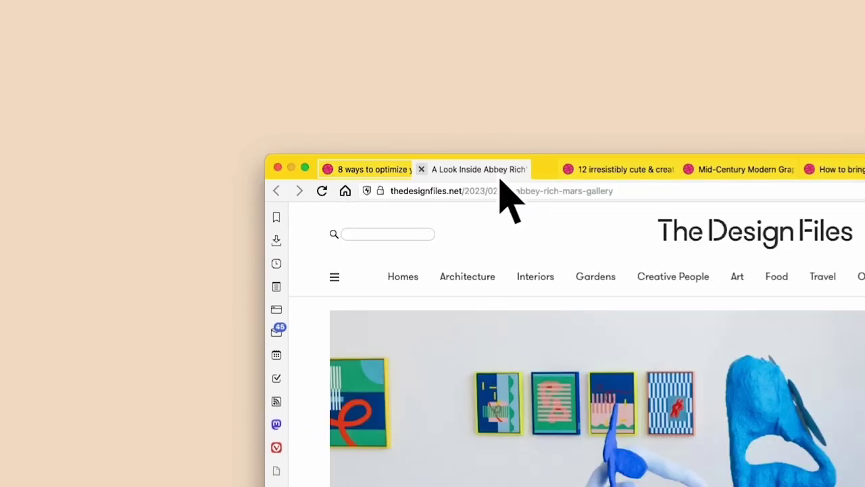
{"action": "left_click_drag", "start_coordinate": [492, 179], "coordinate": [334, 197]}
{"action": "left_click", "coordinate": [446, 194]}
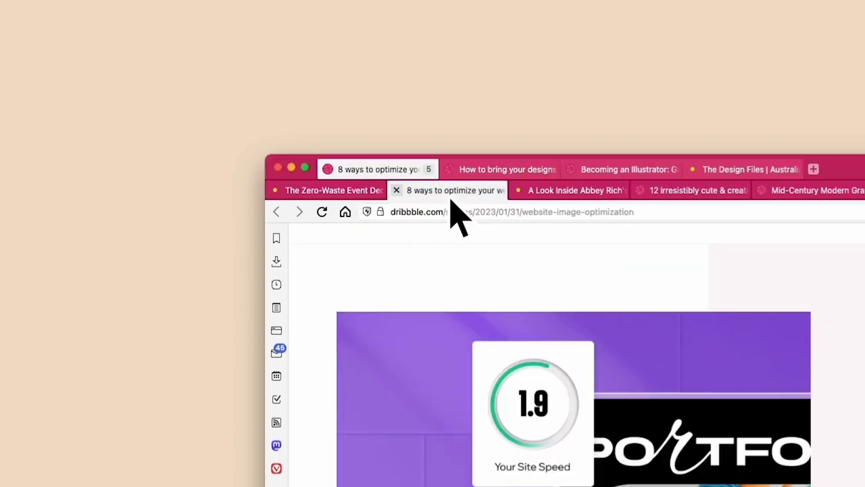
{"action": "left_click", "coordinate": [391, 192]}
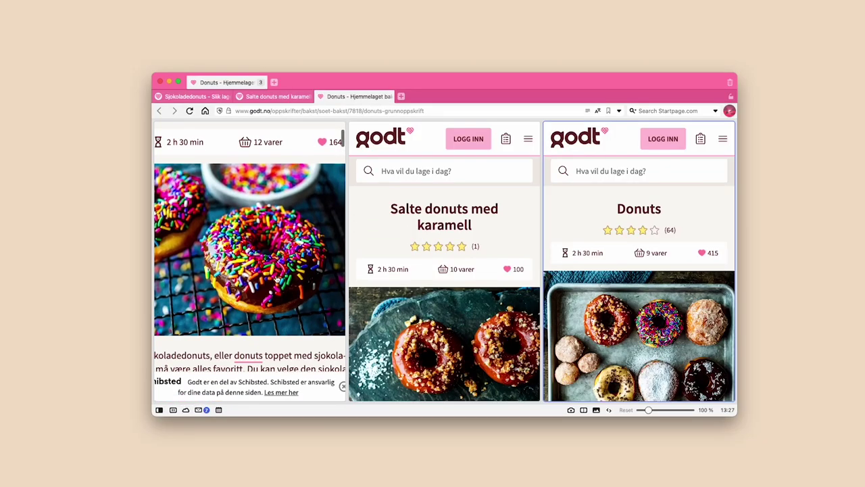
Step: Widen the Sjokoladedonuts tile by dragging the divider between the first two tiles rightwards
{"action": "scroll", "coordinate": [276, 279], "scroll_direction": "up", "scroll_amount": 2}
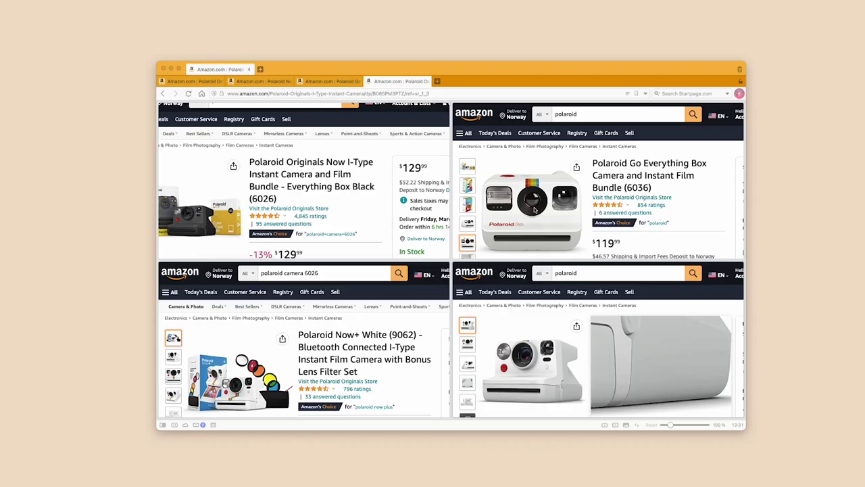
{"action": "scroll", "coordinate": [534, 210], "scroll_direction": "down", "scroll_amount": 2}
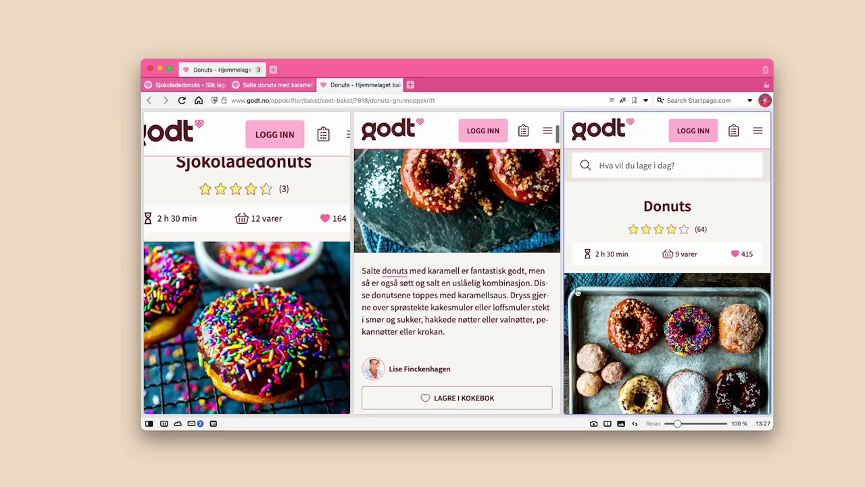
{"action": "scroll", "coordinate": [578, 292], "scroll_direction": "down", "scroll_amount": 5}
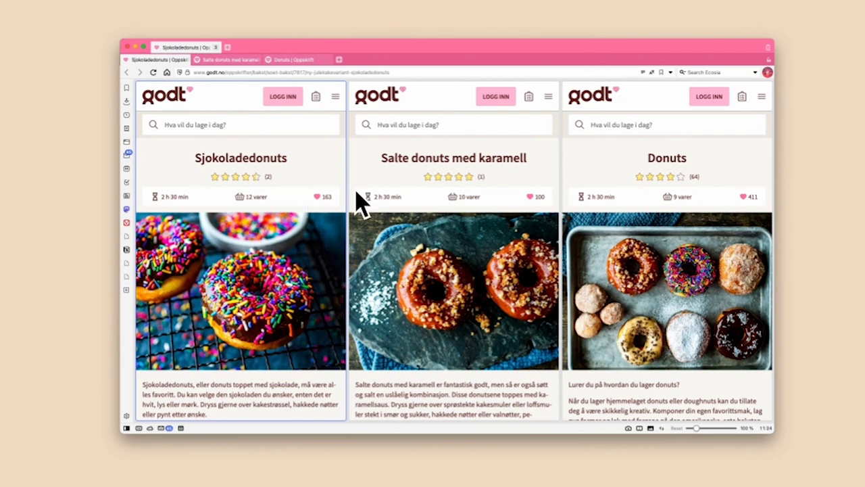
{"action": "left_click_drag", "start_coordinate": [350, 191], "coordinate": [392, 194]}
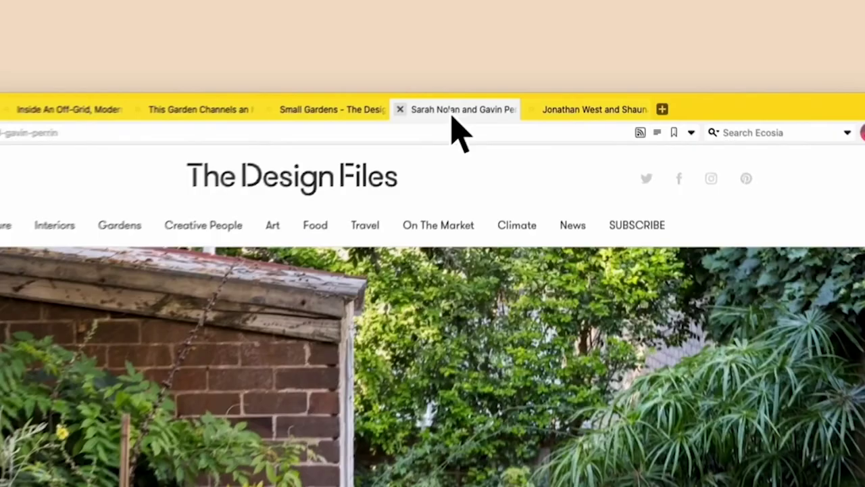
Step: Move the Sarah Nolan tab left and place the Inside An Off-Grid tab last
{"action": "left_click_drag", "start_coordinate": [456, 129], "coordinate": [284, 142]}
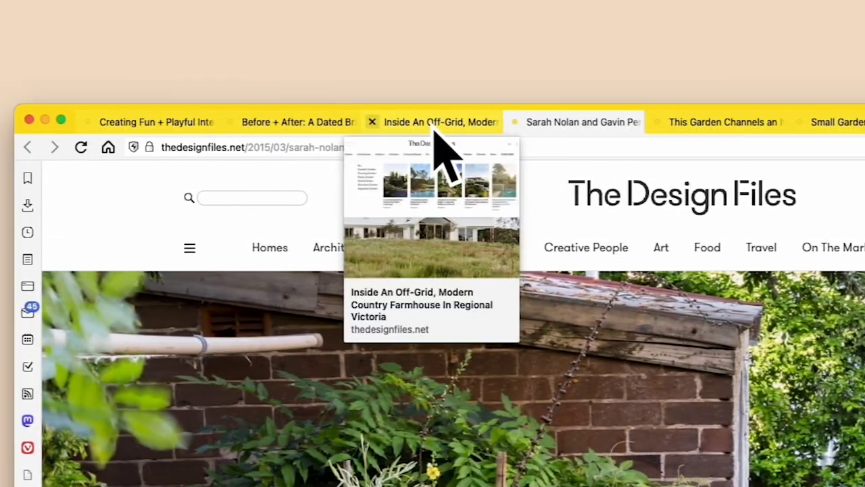
{"action": "left_click_drag", "start_coordinate": [435, 132], "coordinate": [837, 149]}
{"action": "left_click_drag", "start_coordinate": [648, 95], "coordinate": [608, 59]}
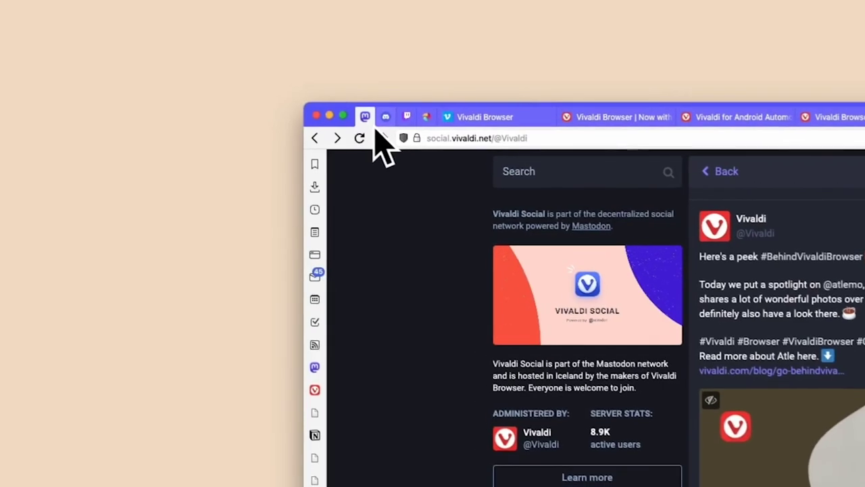
Step: Check the pinned Discord, Twitch and eneba tabs, then pin the Vivaldi Social tab
{"action": "left_click", "coordinate": [394, 120]}
{"action": "left_click", "coordinate": [414, 120]}
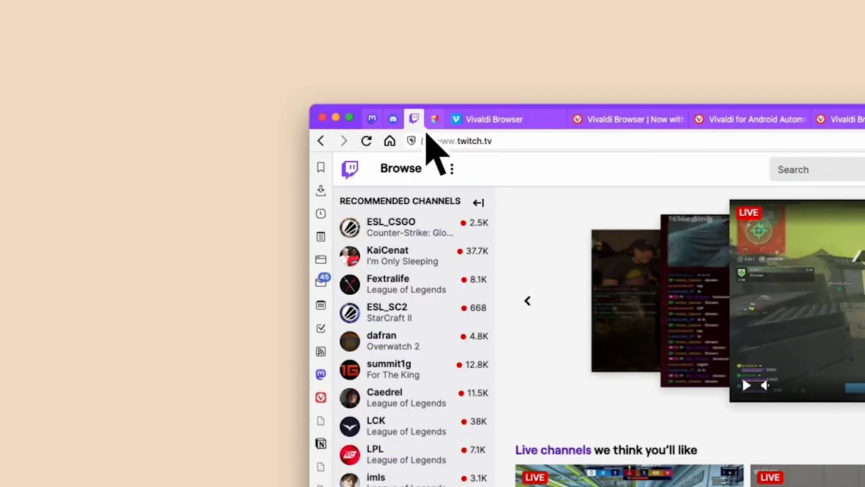
{"action": "left_click", "coordinate": [435, 120]}
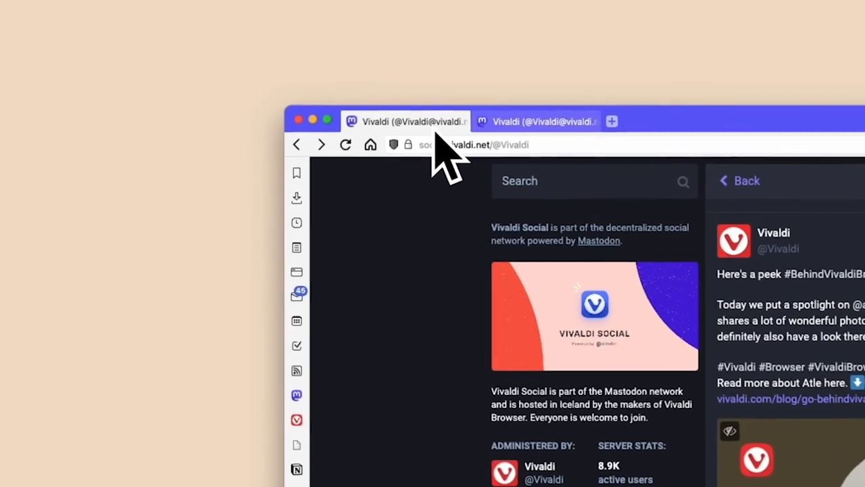
{"action": "right_click", "coordinate": [208, 63]}
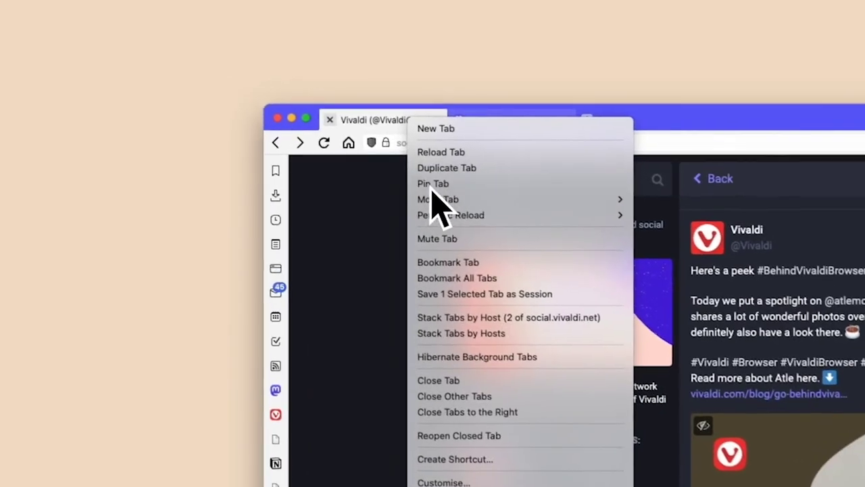
{"action": "left_click", "coordinate": [460, 189]}
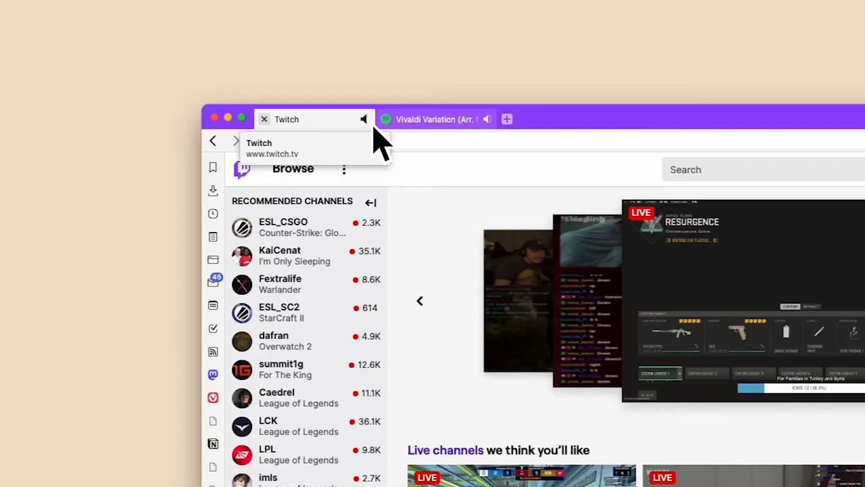
Step: Mute the Spotify tab playing Vivaldi music from its tab context menu
{"action": "left_click", "coordinate": [429, 124]}
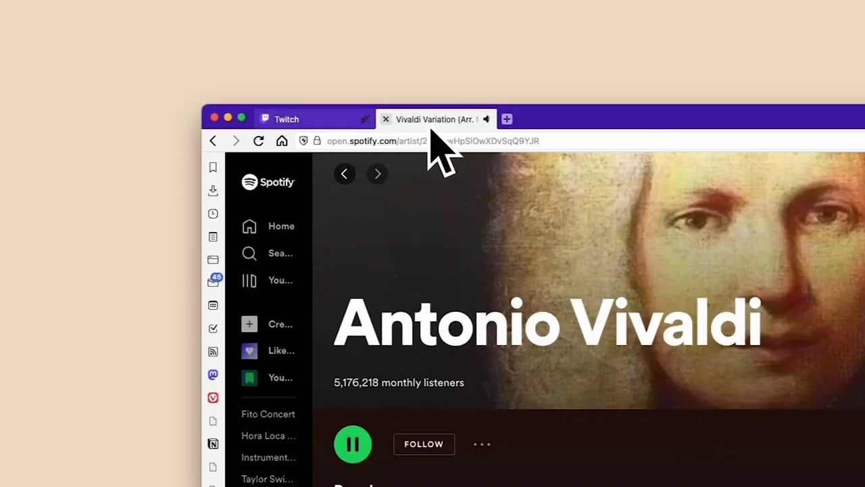
{"action": "right_click", "coordinate": [478, 132]}
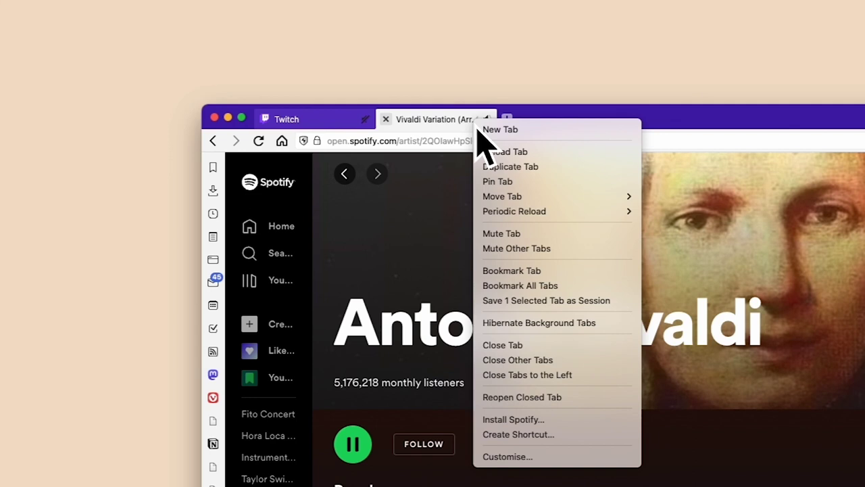
{"action": "left_click", "coordinate": [489, 234]}
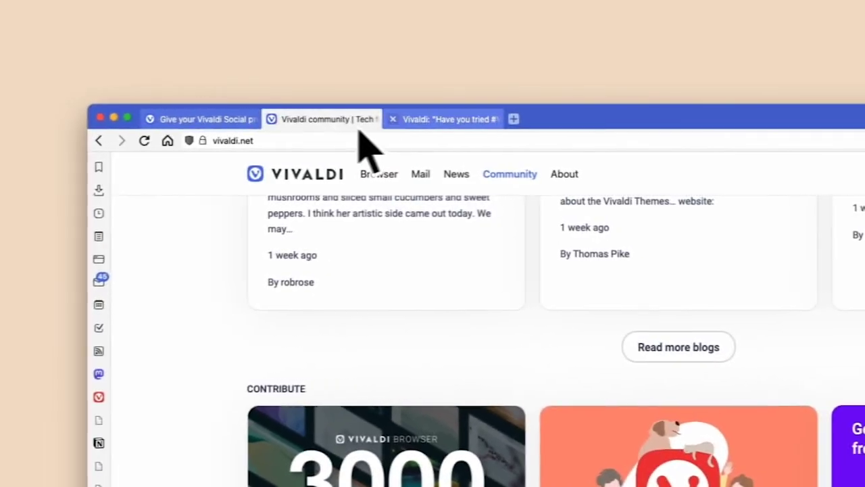
Step: Duplicate the tab with the Vivaldi Social post about VivaldiThemes
{"action": "left_click", "coordinate": [432, 121]}
{"action": "right_click", "coordinate": [436, 122]}
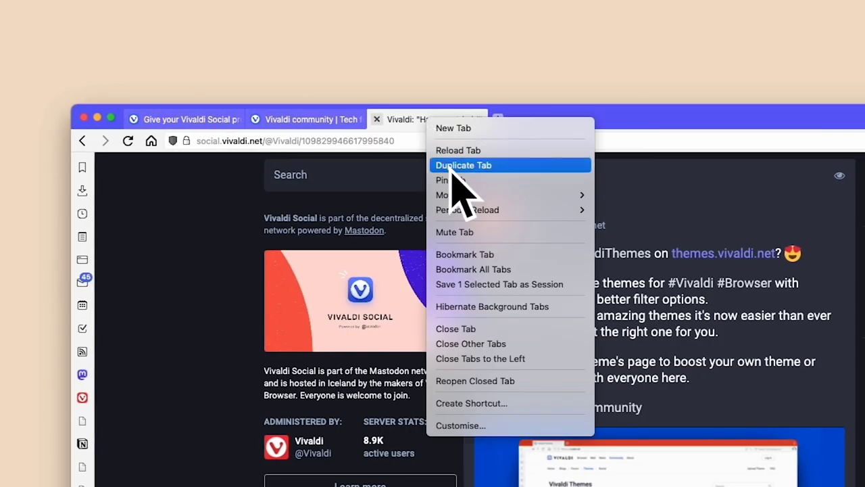
{"action": "left_click", "coordinate": [452, 167]}
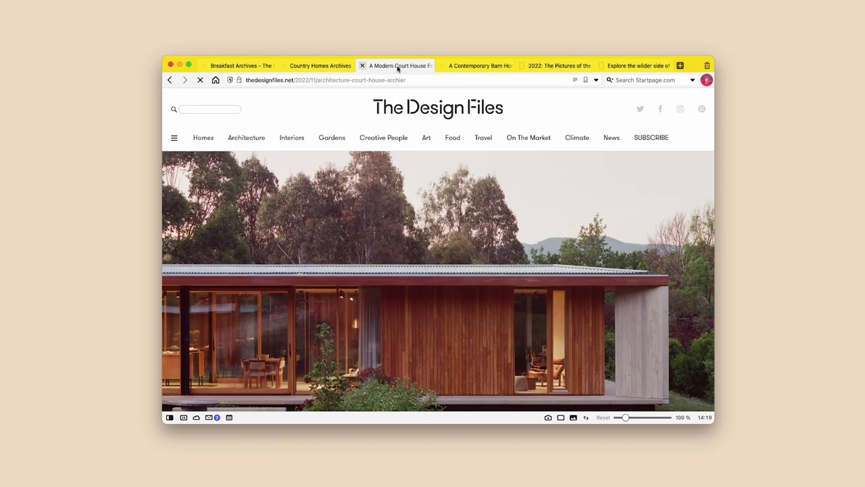
Step: Close all tabs to the right of the Contemporary Barn House article tab
{"action": "left_click", "coordinate": [472, 67]}
{"action": "right_click", "coordinate": [474, 68]}
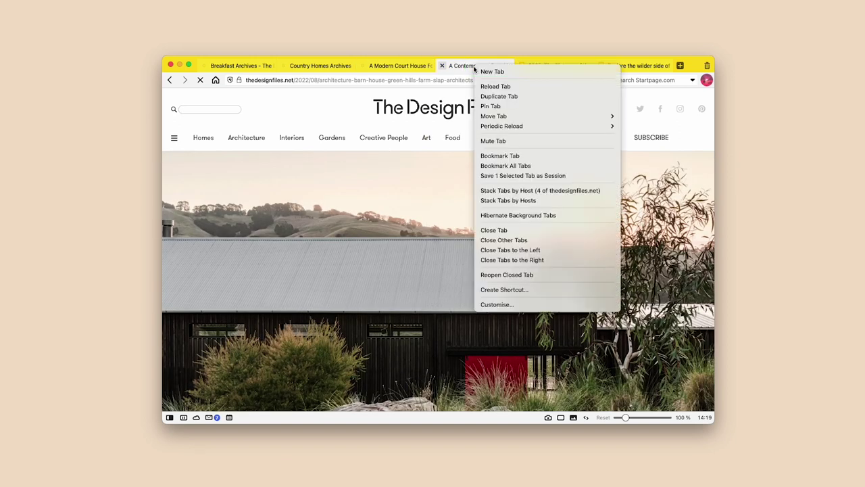
{"action": "left_click", "coordinate": [489, 260]}
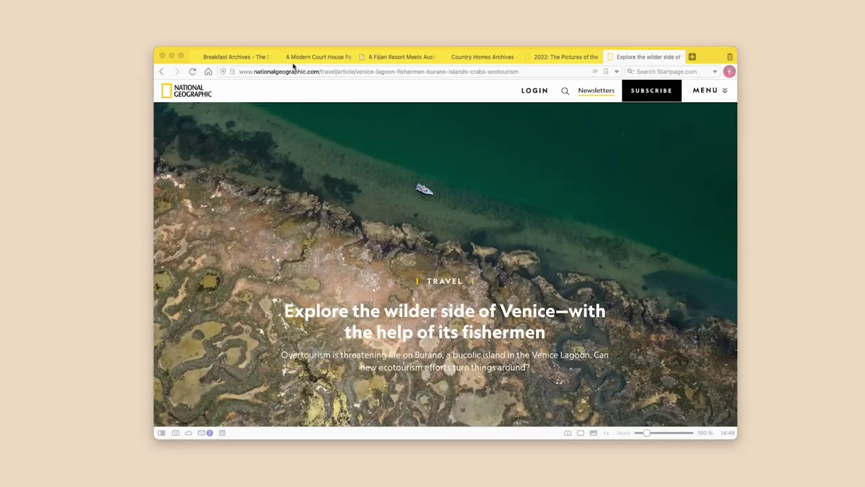
Step: Browse the open tabs, then close every tab except Pictures of the Year 2022
{"action": "left_click", "coordinate": [251, 57]}
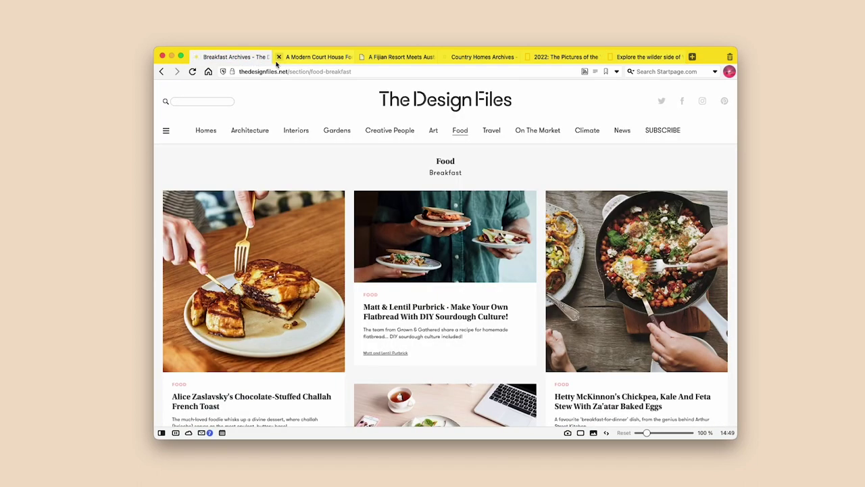
{"action": "left_click", "coordinate": [312, 59]}
{"action": "left_click", "coordinate": [396, 59]}
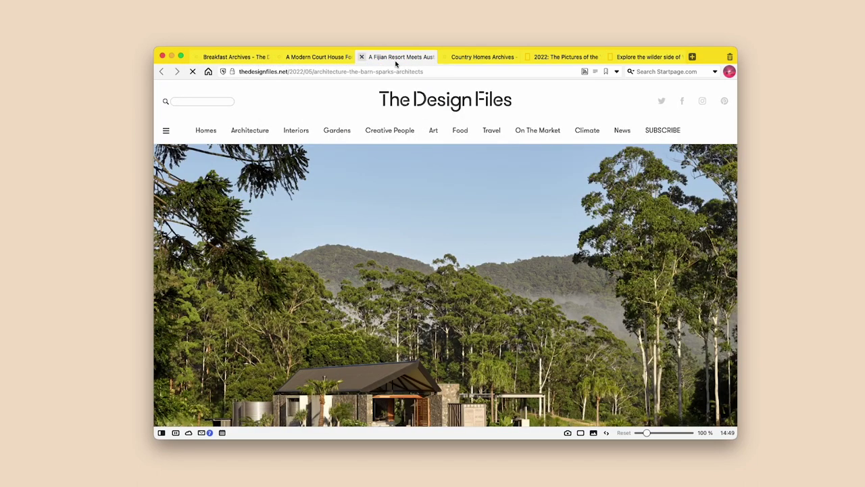
{"action": "left_click", "coordinate": [472, 58]}
{"action": "right_click", "coordinate": [568, 62]}
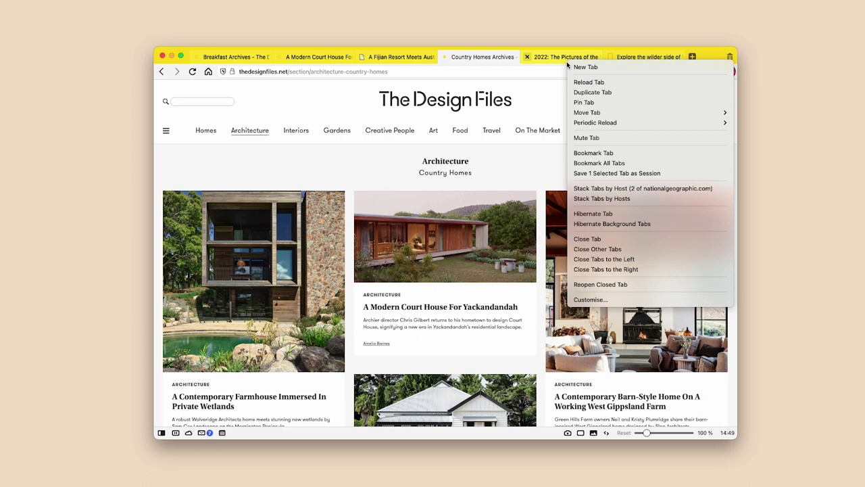
{"action": "left_click", "coordinate": [609, 249]}
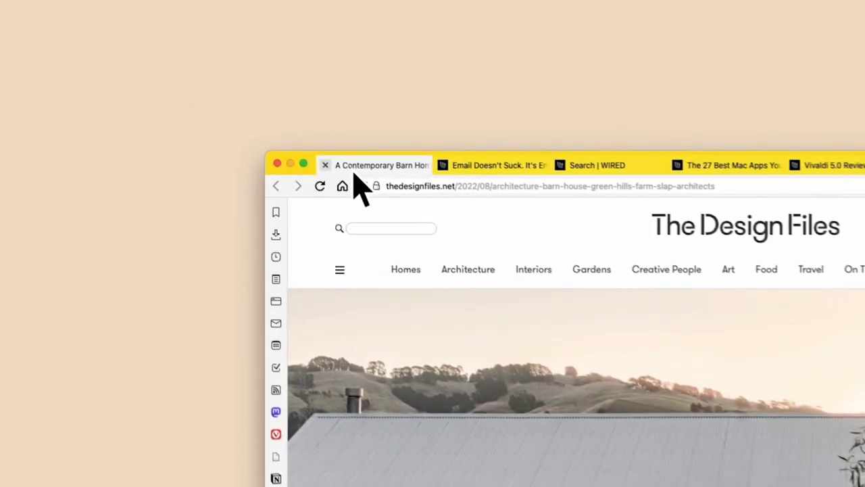
Step: Close the WIRED email clients article tab, then restore it with Reopen Closed Tab
{"action": "left_click", "coordinate": [492, 177]}
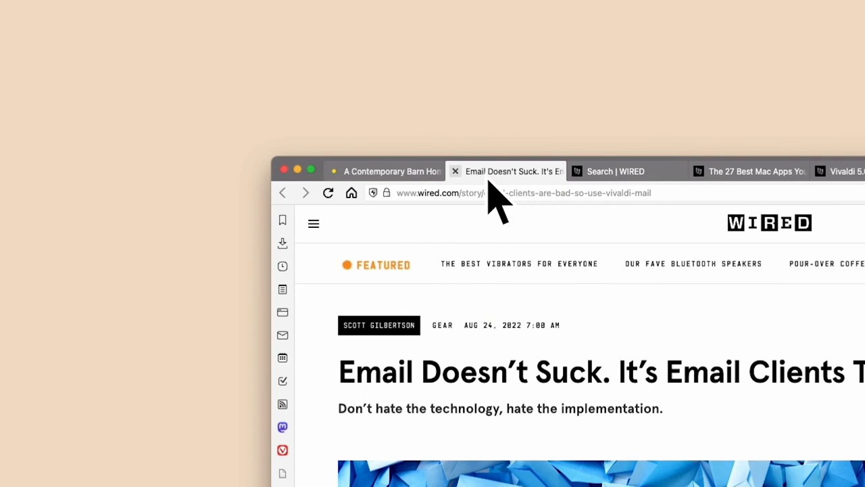
{"action": "left_click", "coordinate": [455, 172]}
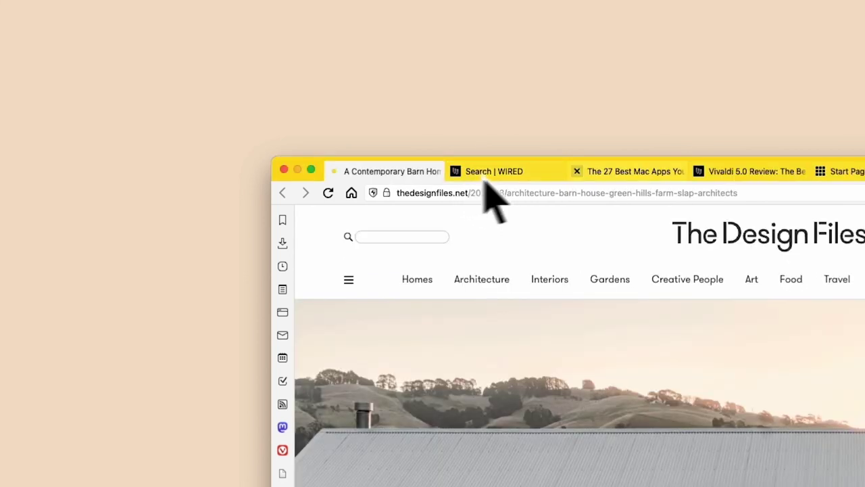
{"action": "mouse_move", "coordinate": [848, 173]}
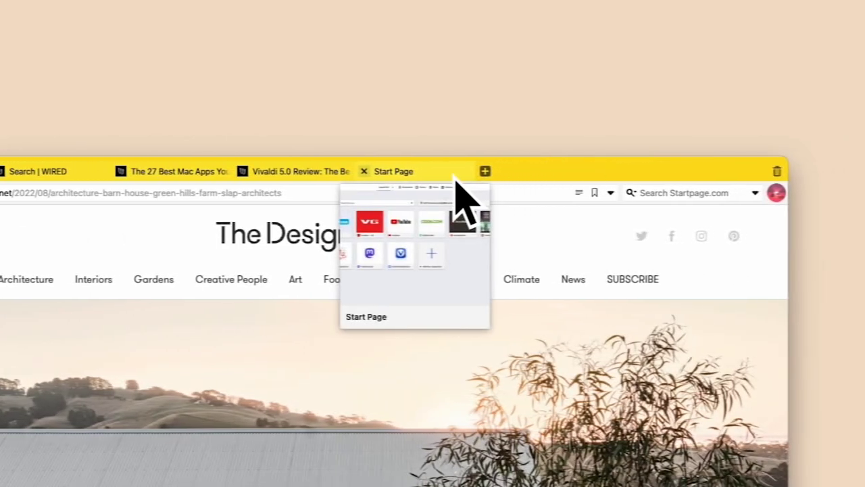
{"action": "right_click", "coordinate": [534, 173]}
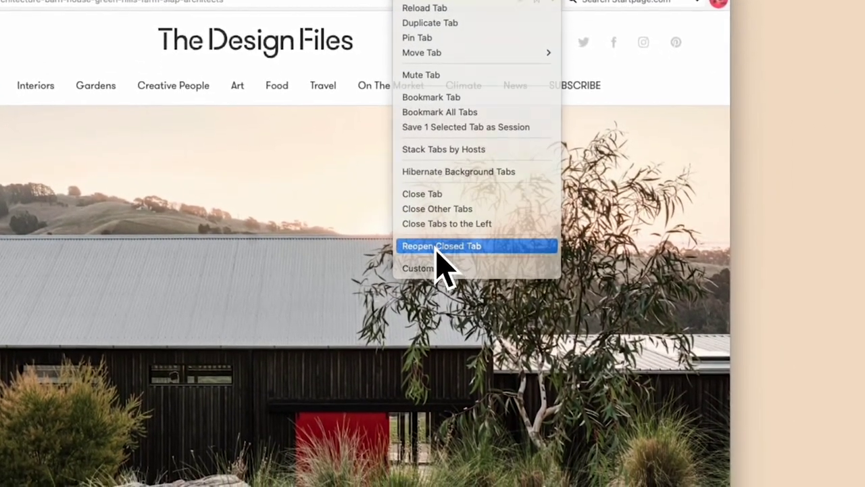
{"action": "left_click", "coordinate": [462, 344]}
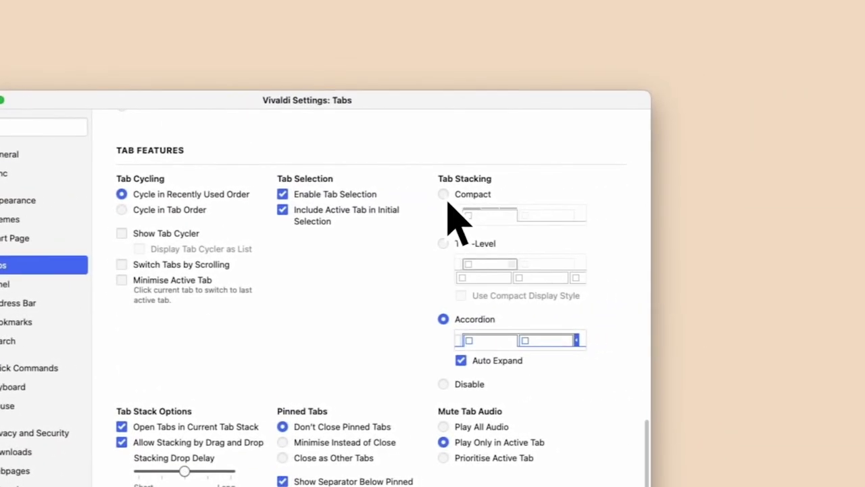
Step: Switch tab stacking to Two-Level and open the Fitzroy North terrace article tab
{"action": "left_click", "coordinate": [444, 196]}
{"action": "left_click", "coordinate": [445, 244]}
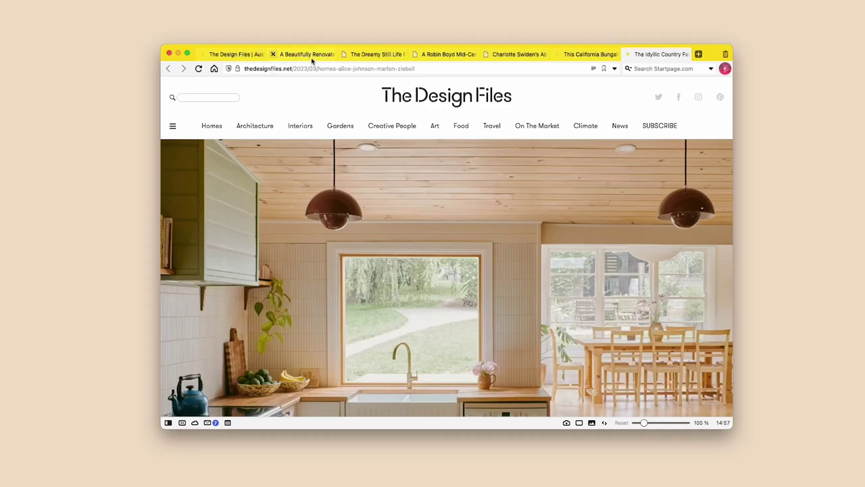
{"action": "left_click", "coordinate": [306, 60]}
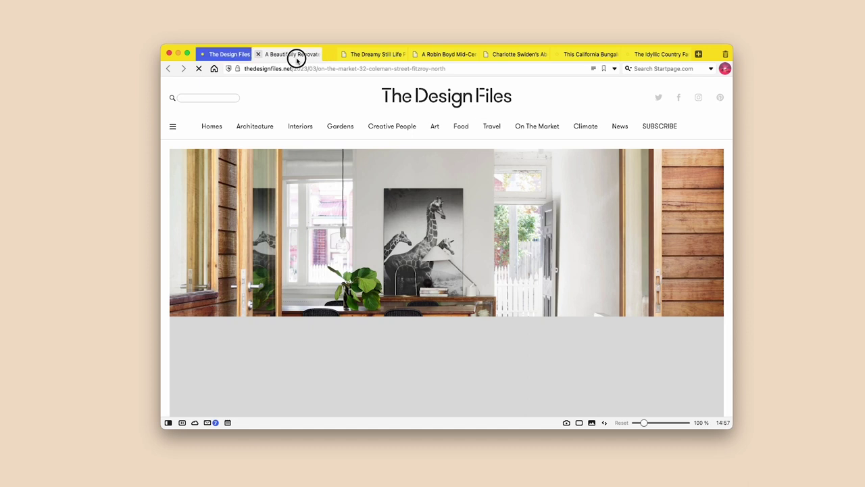
{"action": "left_click", "coordinate": [296, 59]}
Step: Step through the Still Life, Robin Boyd, Charlotte Swiden and Bungalow tabs to Idyllic Country Family
{"action": "left_click", "coordinate": [295, 58]}
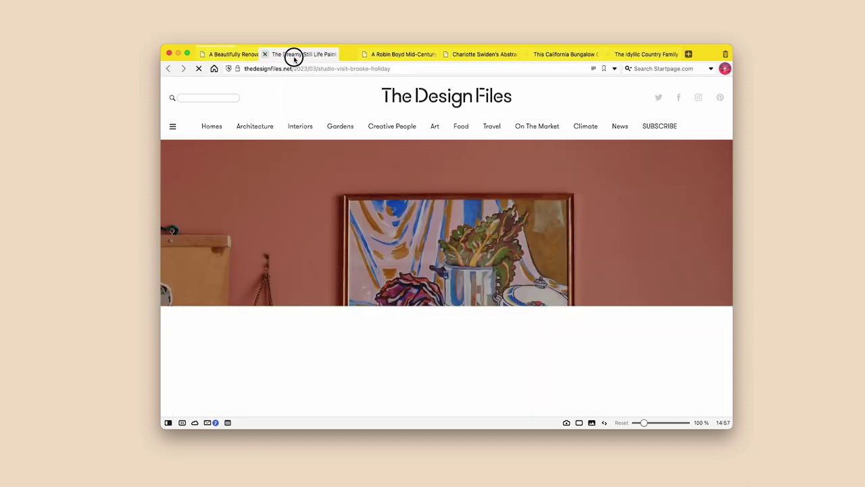
{"action": "left_click", "coordinate": [316, 57]}
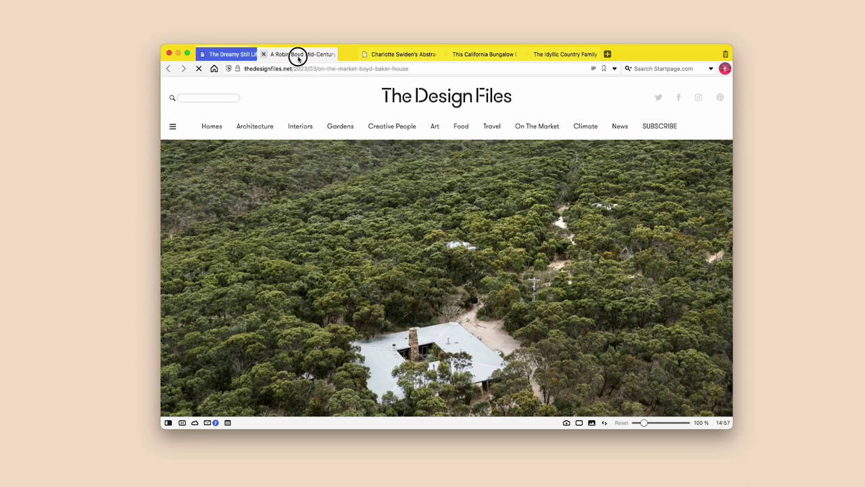
{"action": "left_click", "coordinate": [314, 57]}
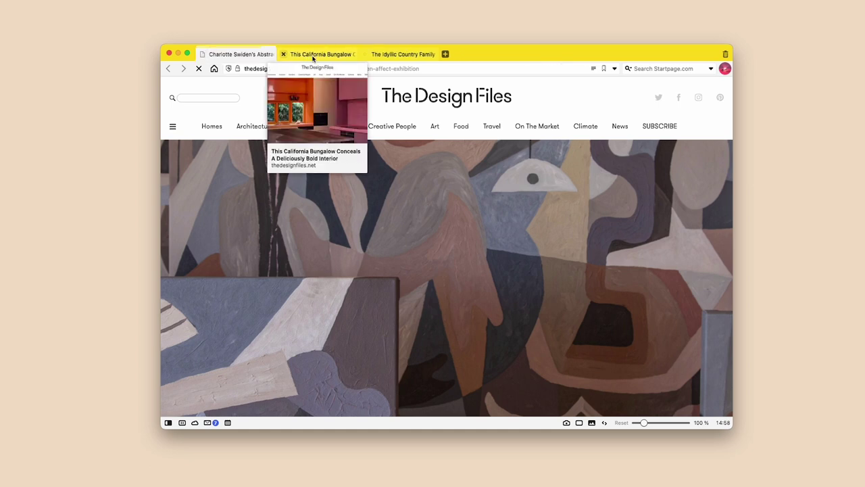
{"action": "left_click", "coordinate": [316, 58]}
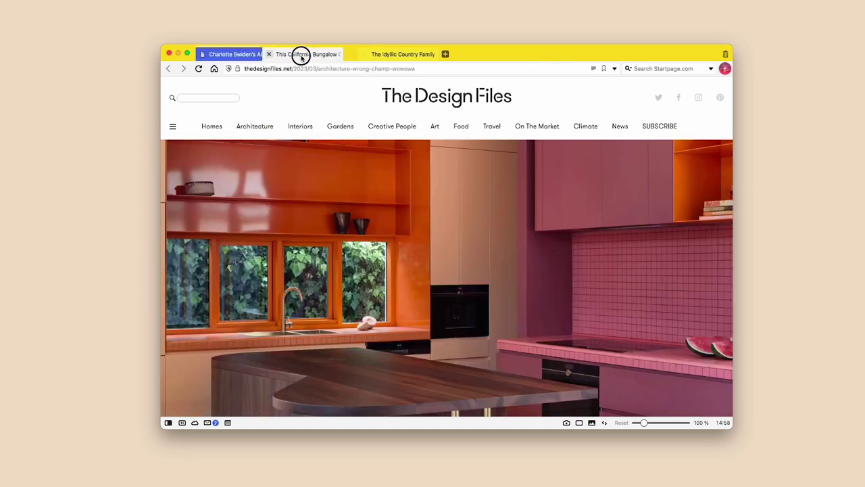
{"action": "left_click", "coordinate": [301, 56]}
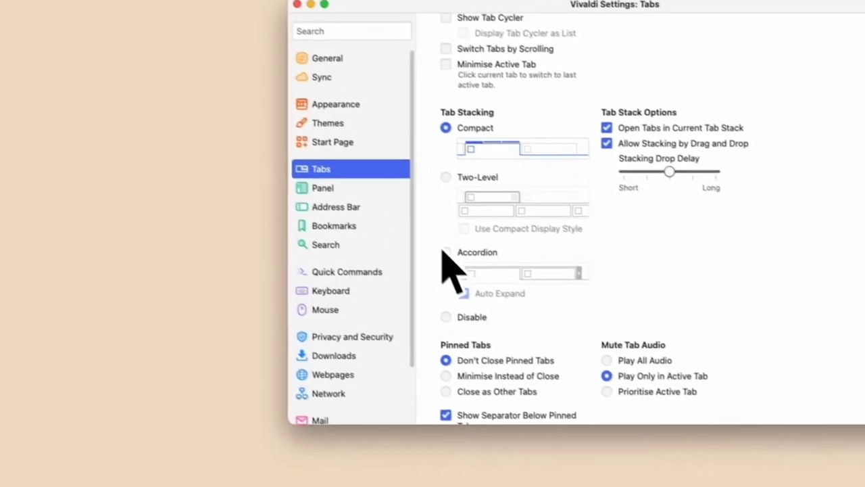
Step: Choose Accordion stacking, expand the strawberry, shop and chocolate stacks, then collapse two again
{"action": "left_click", "coordinate": [542, 320]}
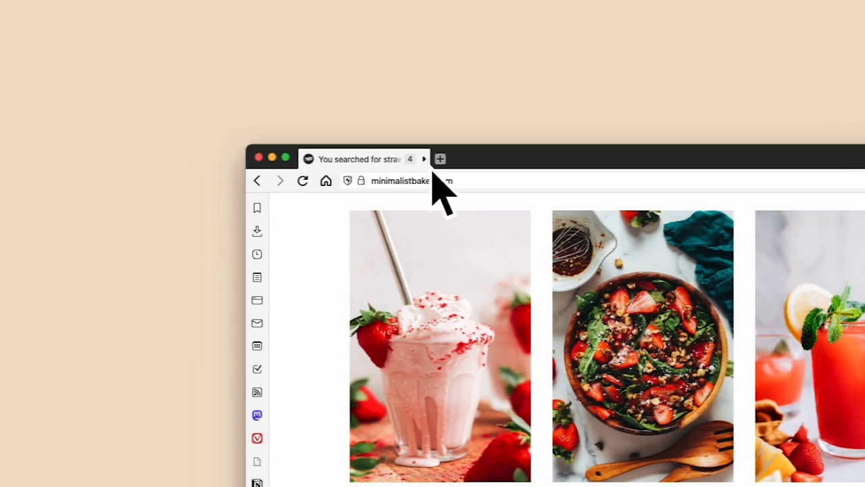
{"action": "left_click", "coordinate": [68, 159]}
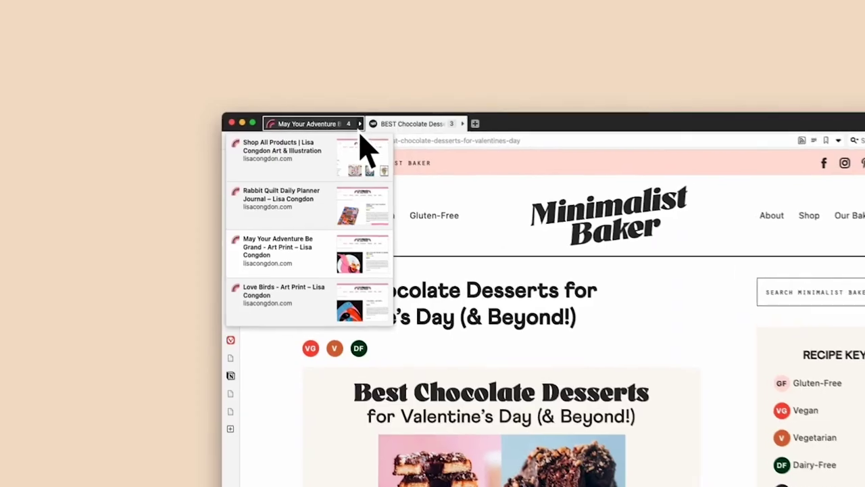
{"action": "left_click", "coordinate": [365, 133]}
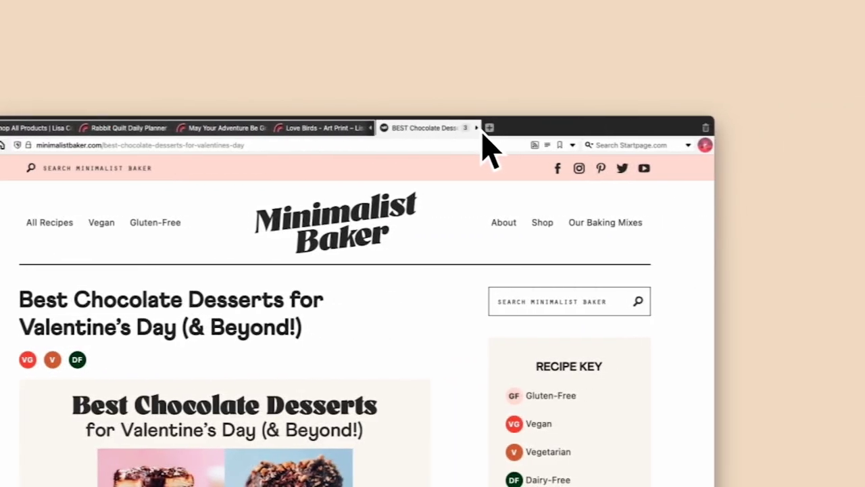
{"action": "left_click", "coordinate": [765, 127]}
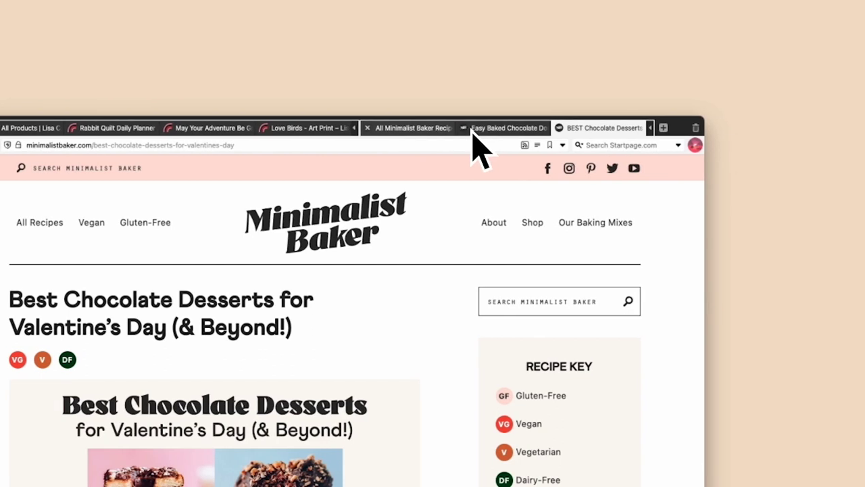
{"action": "left_click", "coordinate": [354, 127]}
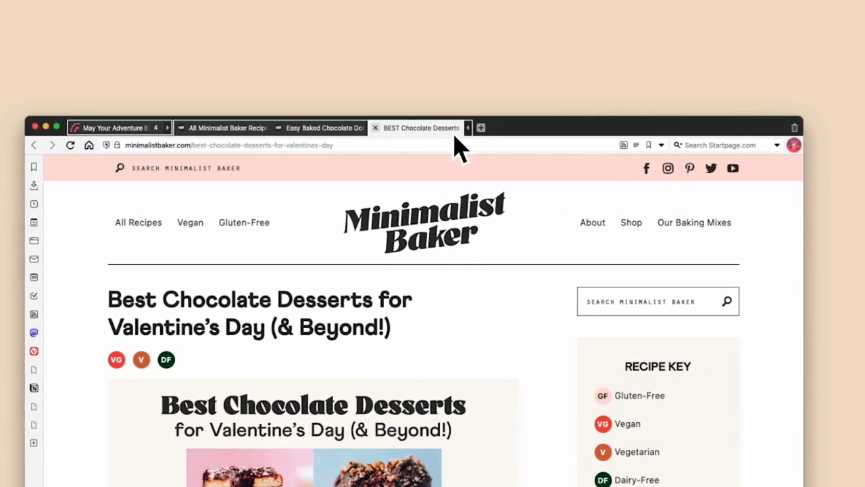
{"action": "left_click", "coordinate": [469, 128]}
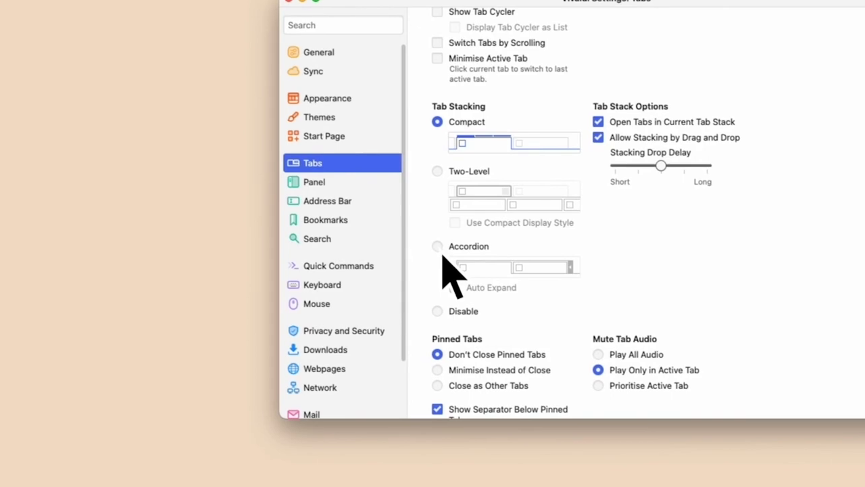
Step: Select Accordion under Tab Stacking in place of Compact
{"action": "left_click", "coordinate": [545, 324]}
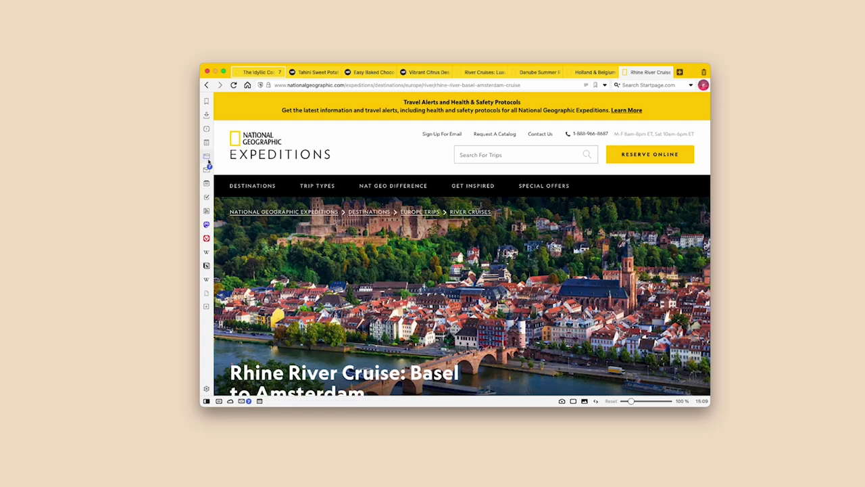
Step: Tile the Sweet Potato Blondies, Chocolate Donuts and Citrus Desserts tabs side by side
{"action": "left_click", "coordinate": [208, 160]}
{"action": "left_click", "coordinate": [256, 227]}
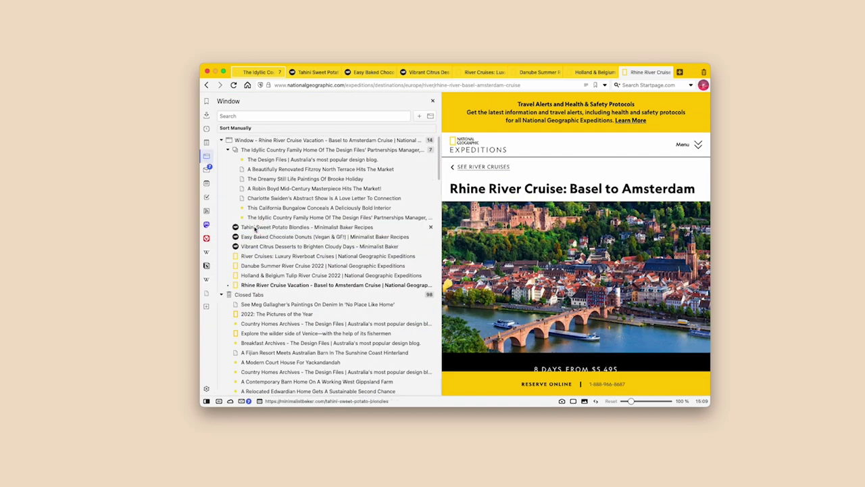
{"action": "left_click", "coordinate": [254, 236], "text": "shift"}
{"action": "left_click", "coordinate": [254, 247], "text": "shift"}
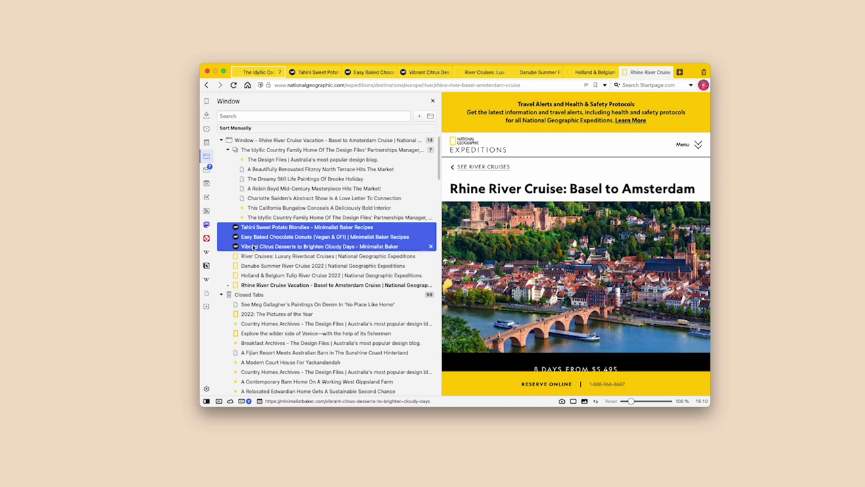
{"action": "right_click", "coordinate": [254, 247]}
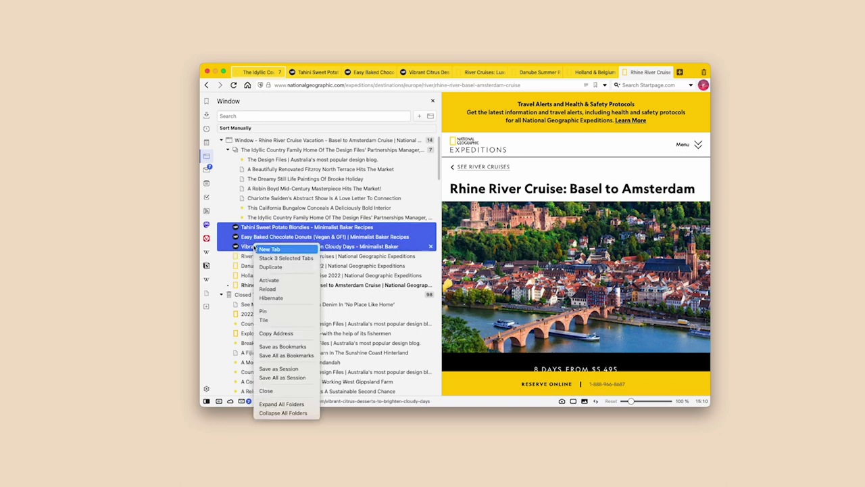
{"action": "left_click", "coordinate": [262, 320]}
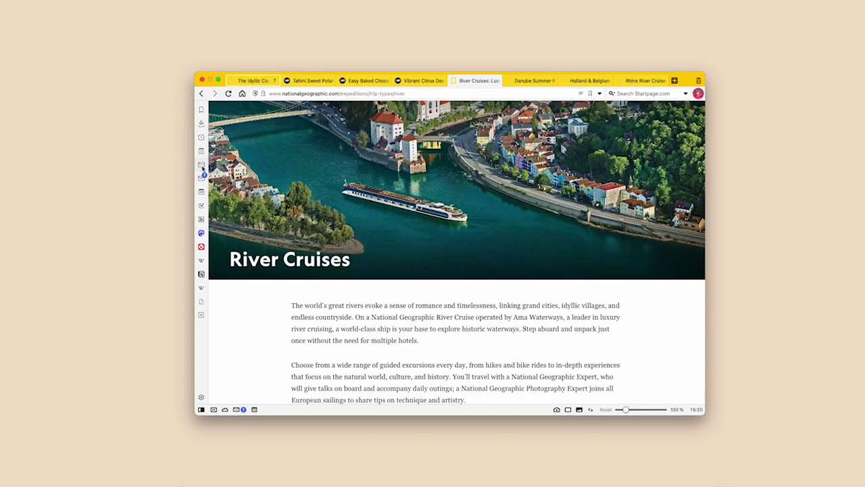
Step: Search the Window panel for 'Danube' and switch to the Danube Summer River Cruise tab
{"action": "left_click", "coordinate": [201, 165]}
{"action": "left_click", "coordinate": [262, 123]}
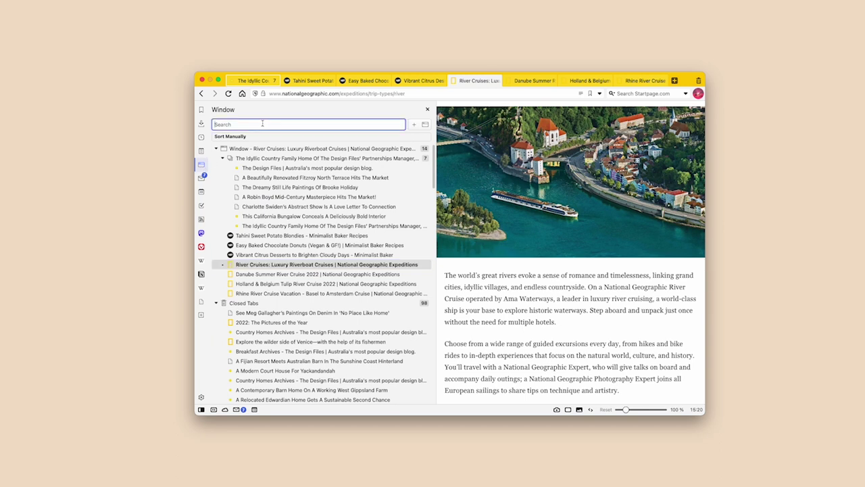
{"action": "type", "text": "Danu"}
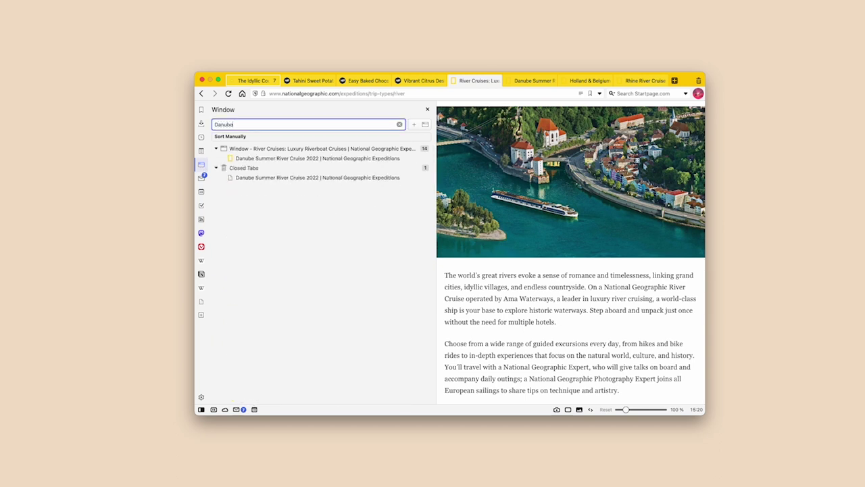
{"action": "type", "text": "be"}
{"action": "left_click", "coordinate": [262, 160]}
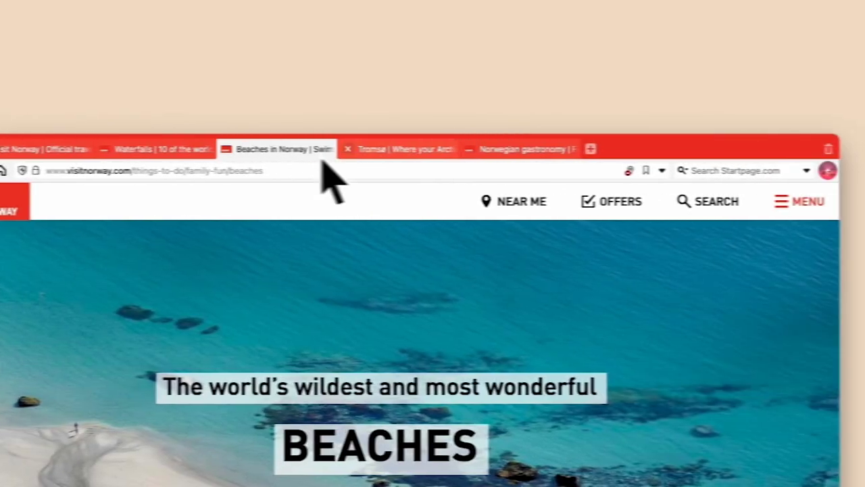
Step: Look at the Tromsø and Norwegian gastronomy tabs, then pick the Iceland saved session
{"action": "left_click", "coordinate": [400, 160]}
{"action": "left_click", "coordinate": [475, 164]}
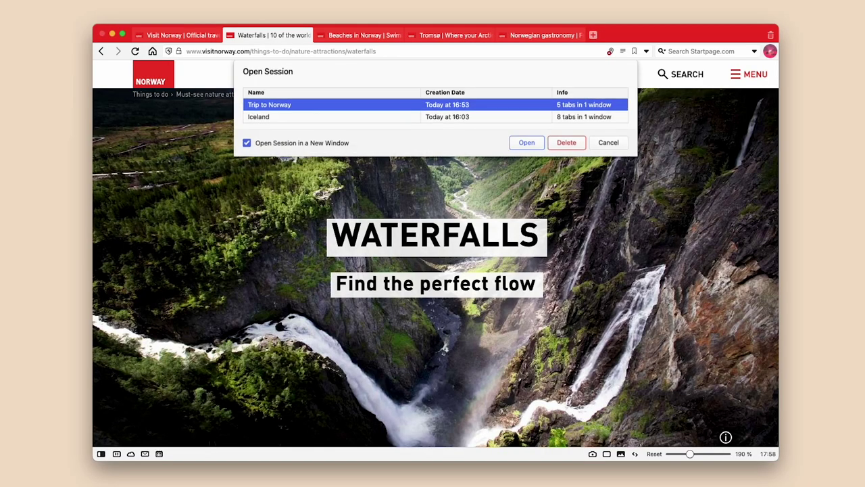
{"action": "left_click", "coordinate": [261, 118]}
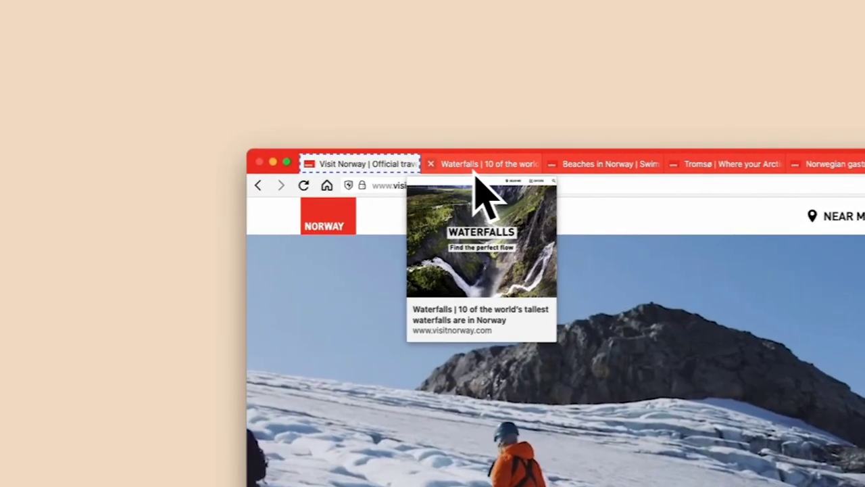
Step: Select the Waterfalls, Beaches, Tromsø and gastronomy tabs and save them as 'Trip to Norway'
{"action": "left_click", "coordinate": [278, 36], "text": "shift"}
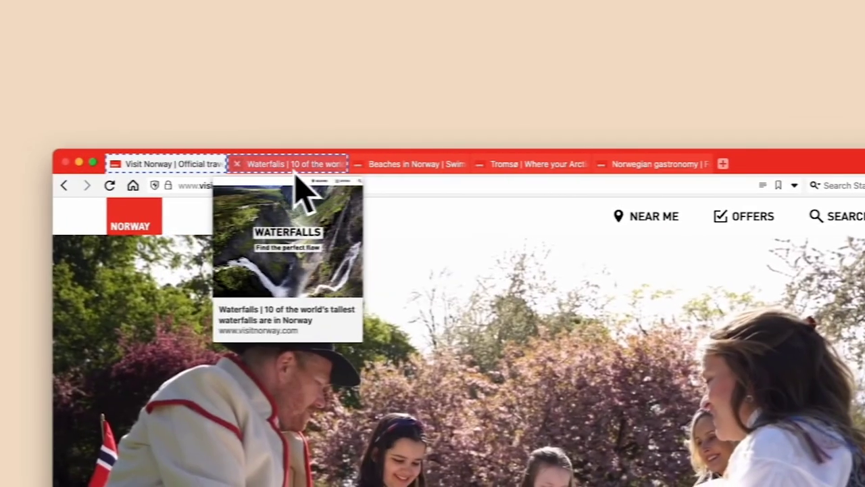
{"action": "left_click", "coordinate": [406, 167], "text": "shift"}
{"action": "left_click", "coordinate": [504, 167], "text": "shift"}
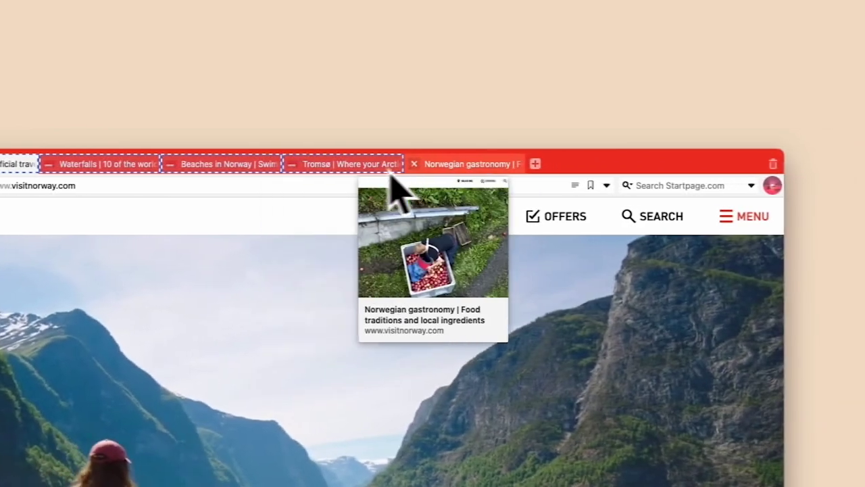
{"action": "left_click", "coordinate": [448, 165], "text": "shift"}
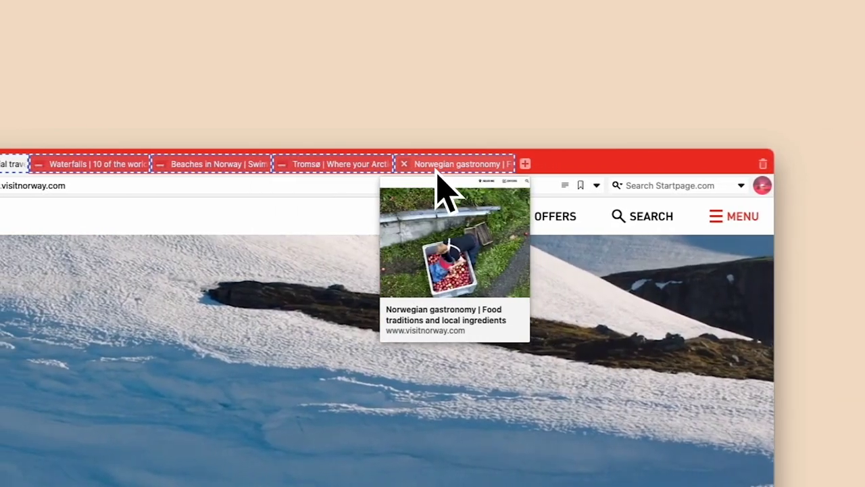
{"action": "right_click", "coordinate": [438, 173]}
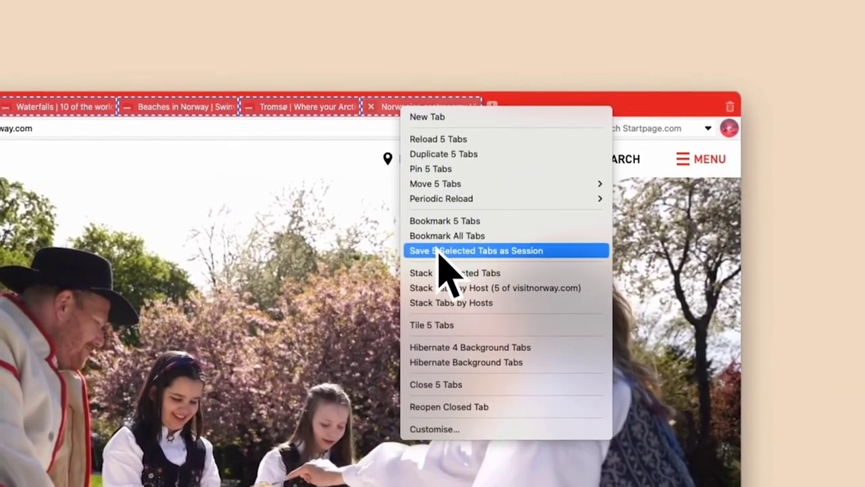
{"action": "left_click", "coordinate": [440, 251]}
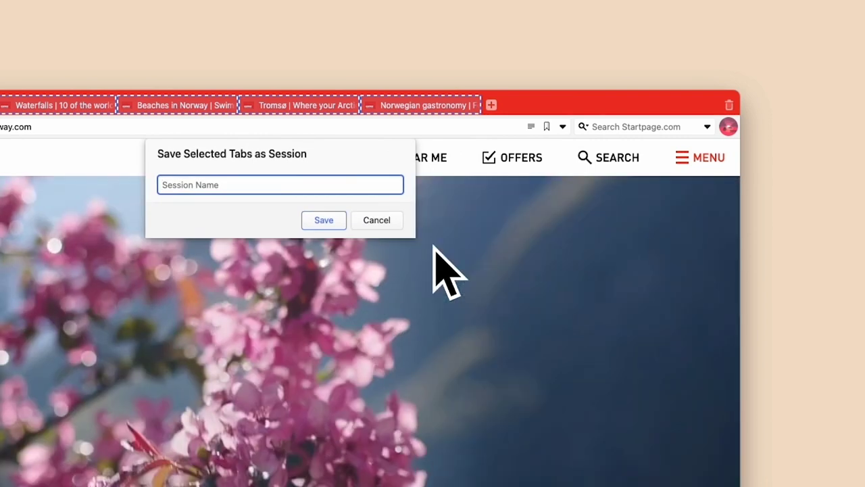
{"action": "type", "text": "Trip to "}
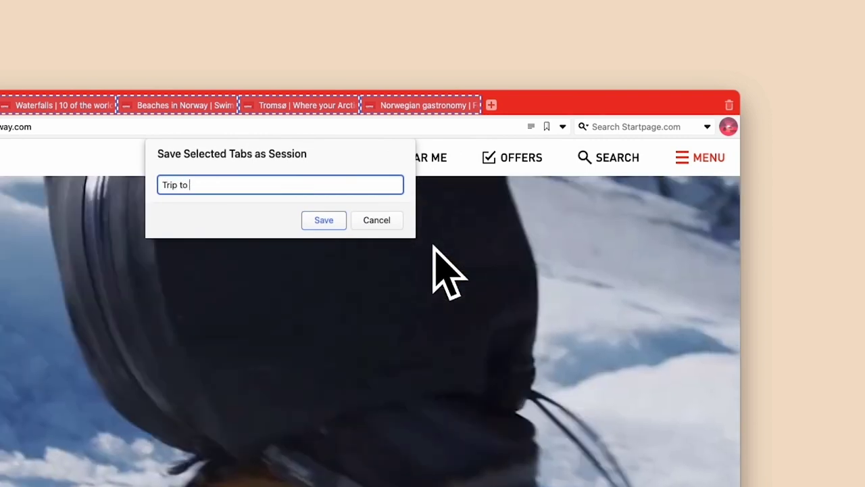
{"action": "type", "text": "Norw"}
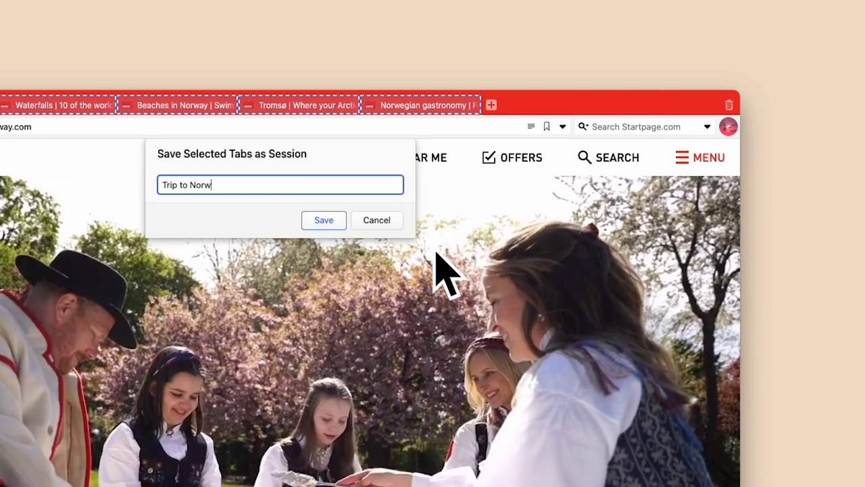
{"action": "type", "text": "ay"}
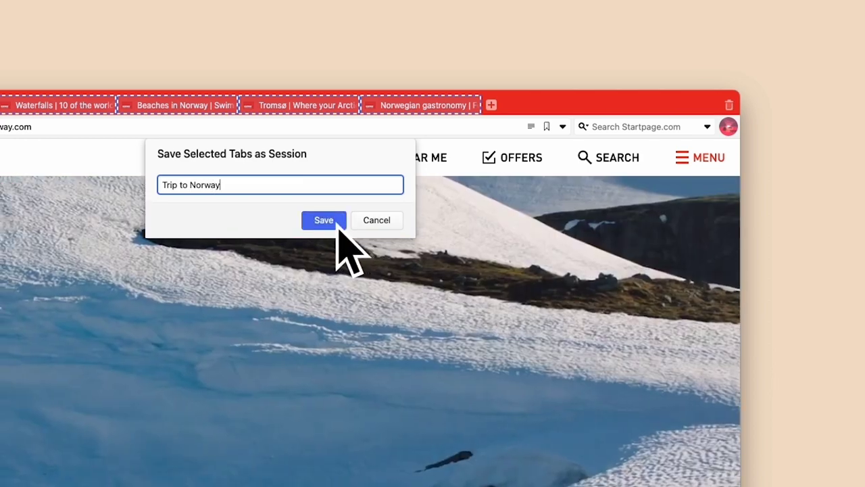
{"action": "left_click", "coordinate": [336, 225]}
Step: In Quick Commands (F2), try 'Save', browse saved sessions, then enter 'Open sa' for Open Saved Session
{"action": "key", "text": "F2"}
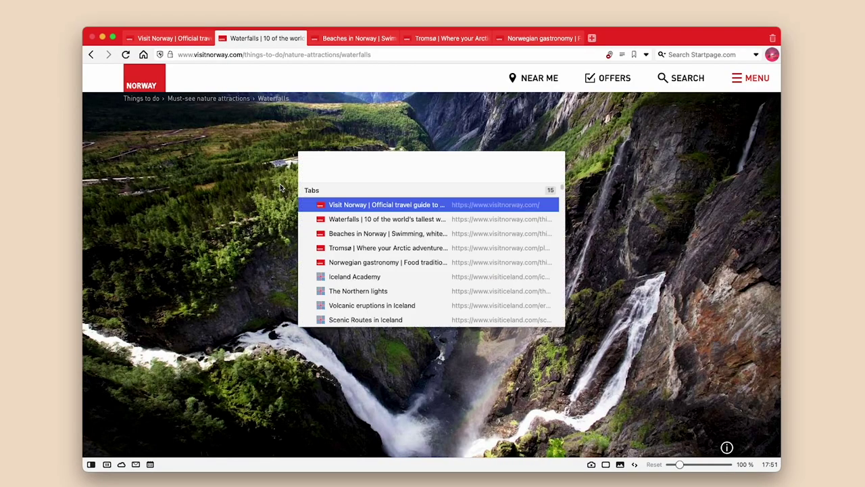
{"action": "type", "text": "Save"}
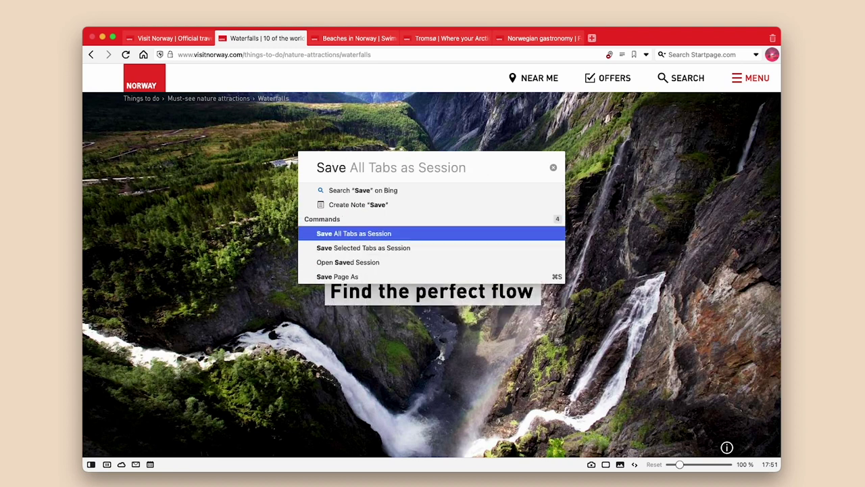
{"action": "key", "text": "Down"}
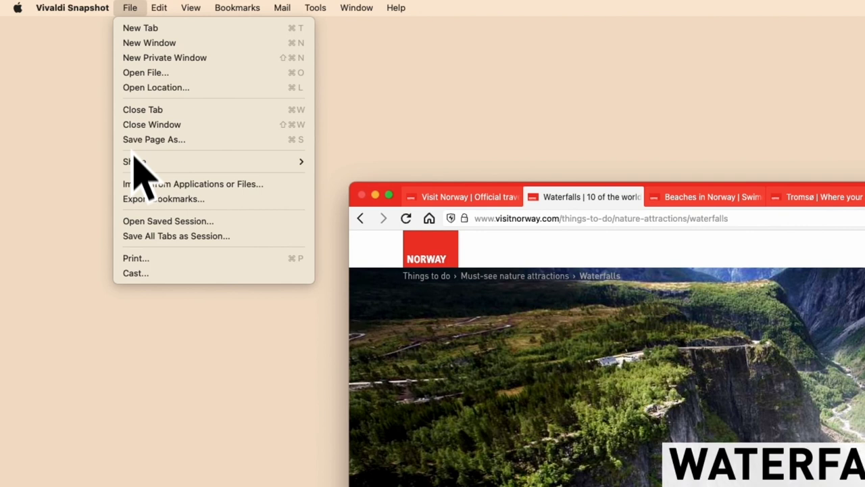
{"action": "left_click", "coordinate": [140, 223]}
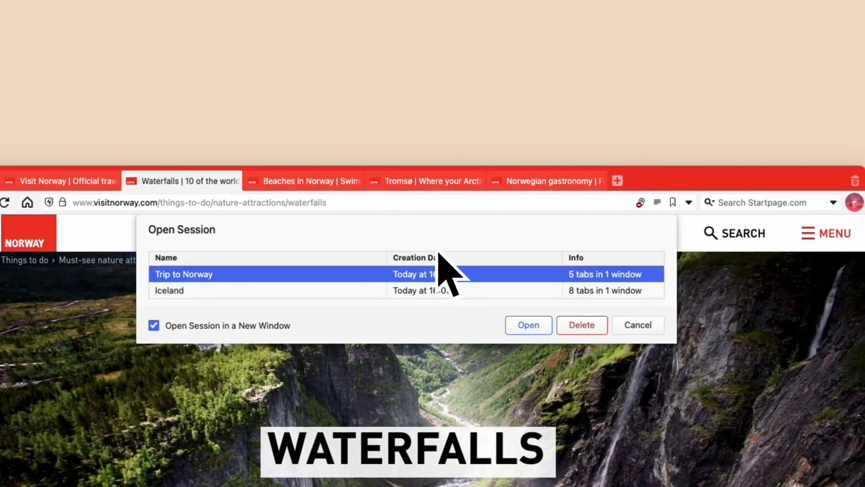
{"action": "type", "text": "Open sa"}
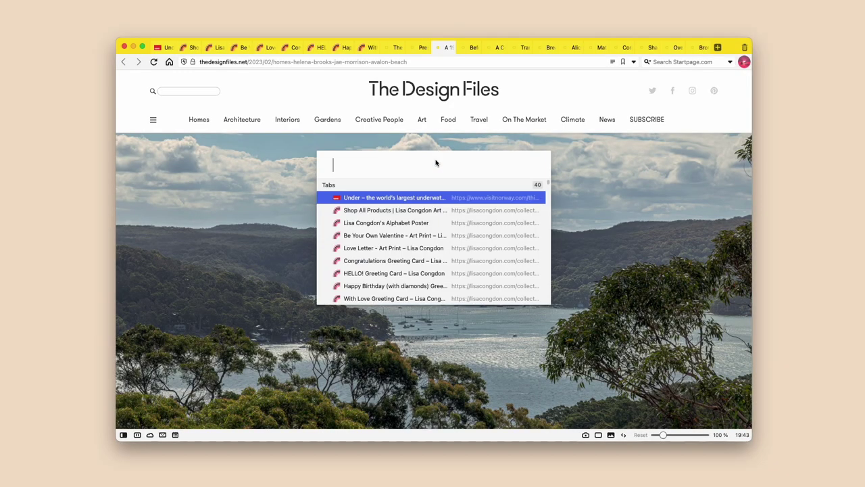
Step: Browse the open-tabs list in Quick Commands, then filter it with 'Icela' to the Iceland pages
{"action": "key", "text": "Down"}
{"action": "key", "text": "Down"}
{"action": "key", "text": "Down"}
{"action": "key", "text": "Down"}
{"action": "key", "text": "Down"}
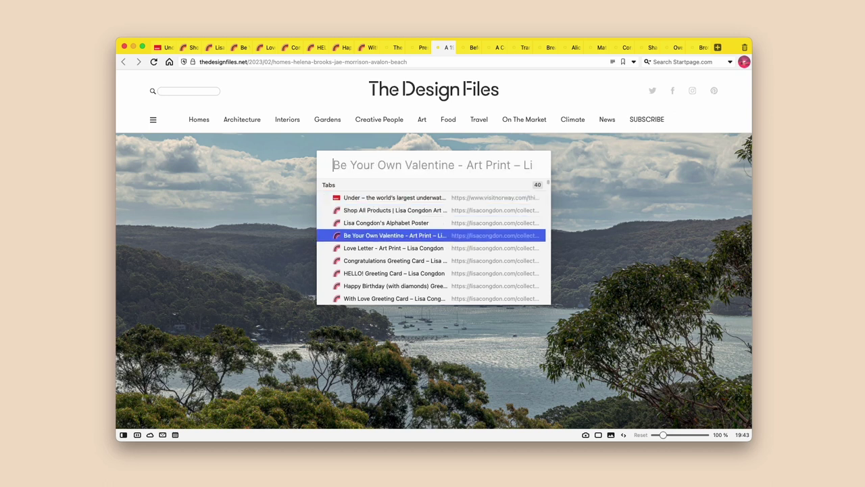
{"action": "key", "text": "F2"}
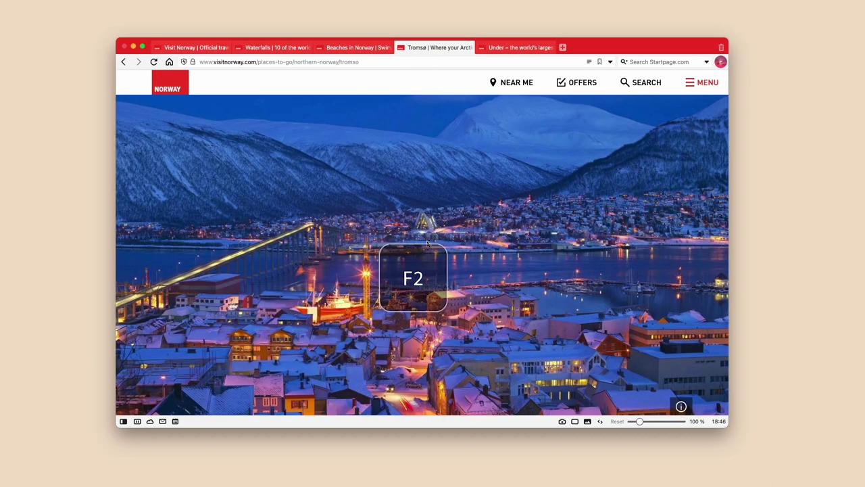
{"action": "key", "text": "super+d"}
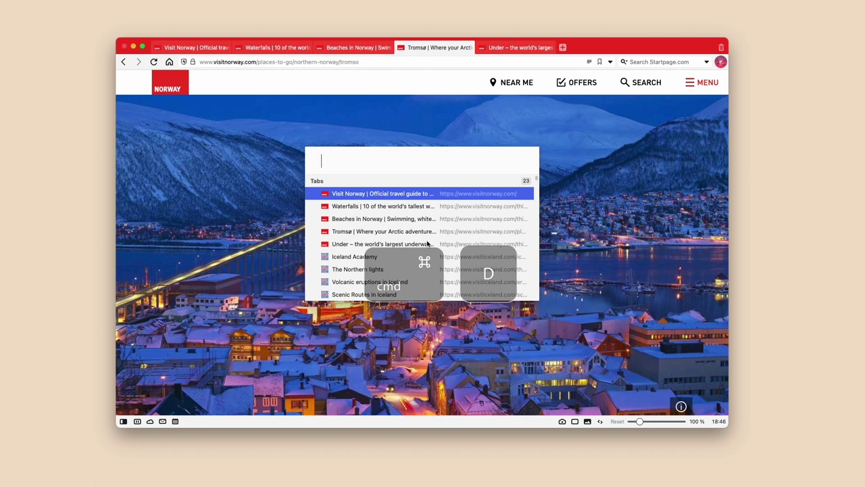
{"action": "key", "text": "Down"}
{"action": "key", "text": "Down"}
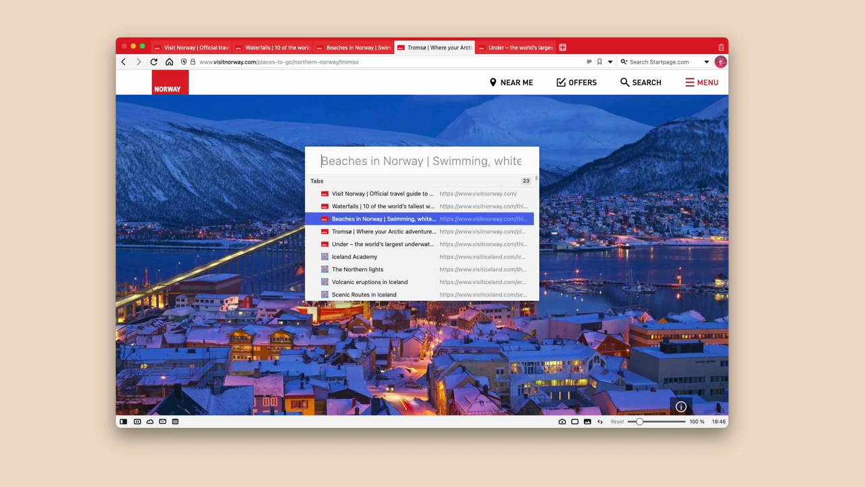
{"action": "type", "text": "Icela"}
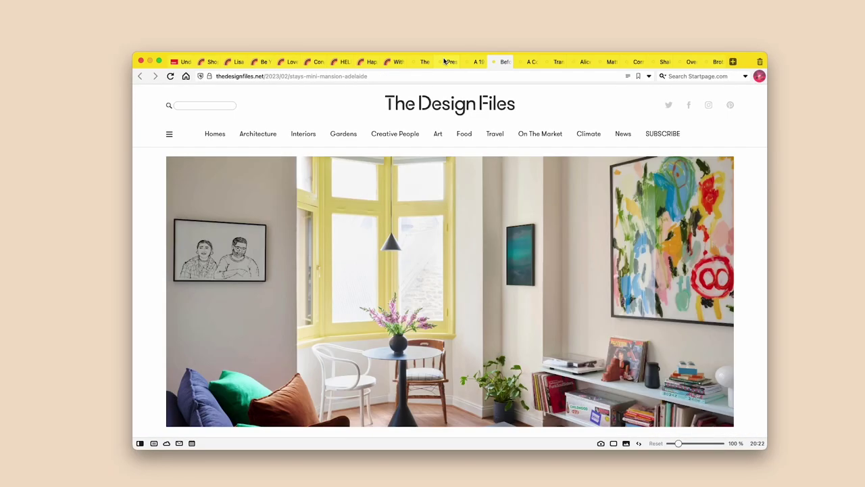
{"action": "key", "text": "ctrl+Tab"}
Step: Cycle tabs with Ctrl+Tab and inspect the forward and backward tab-cycling shortcuts
{"action": "key", "text": "ctrl+Tab"}
{"action": "key", "text": "ctrl+Tab"}
{"action": "key", "text": "ctrl+Tab"}
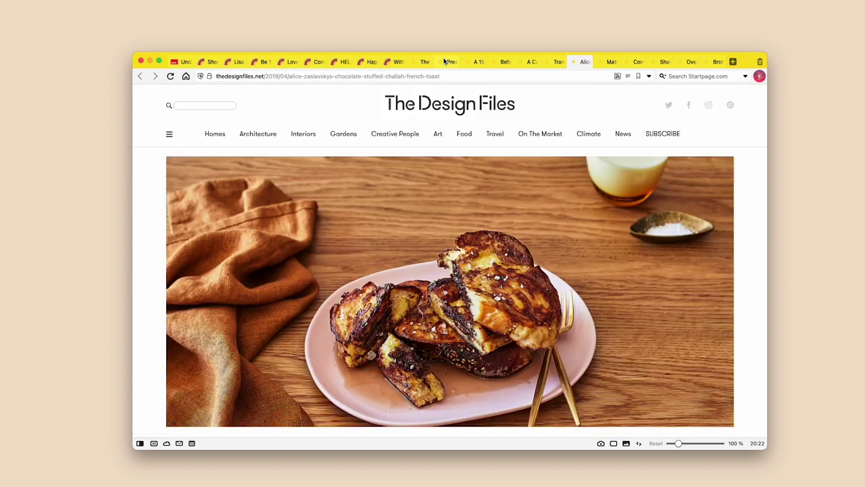
{"action": "key", "text": "ctrl+Tab"}
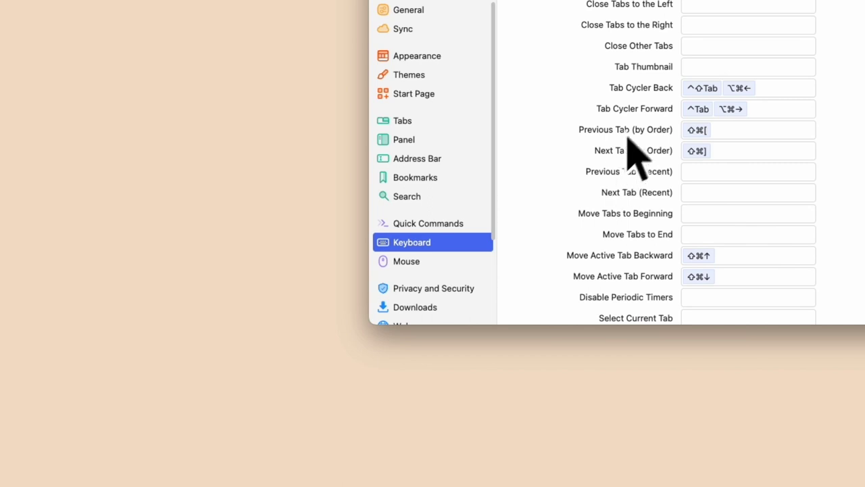
{"action": "left_click", "coordinate": [696, 110]}
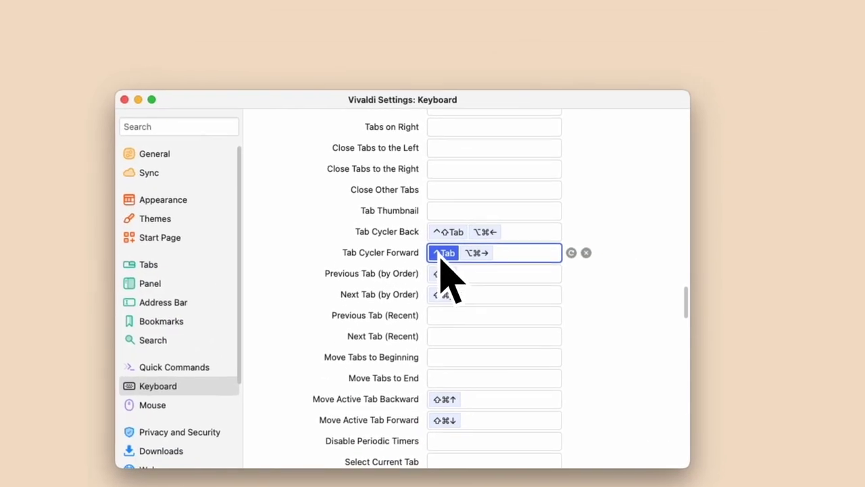
{"action": "left_click", "coordinate": [441, 237]}
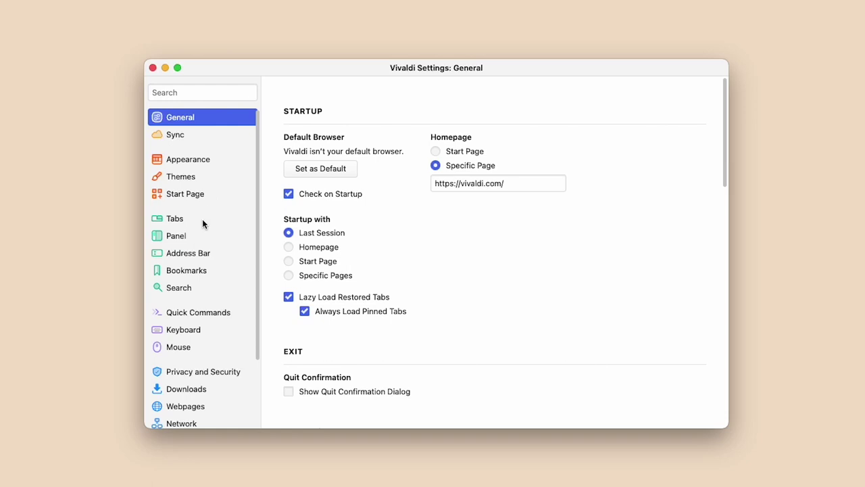
Step: In Tabs settings, set Tab Cycling to Cycle in Recently Used Order
{"action": "left_click", "coordinate": [203, 221]}
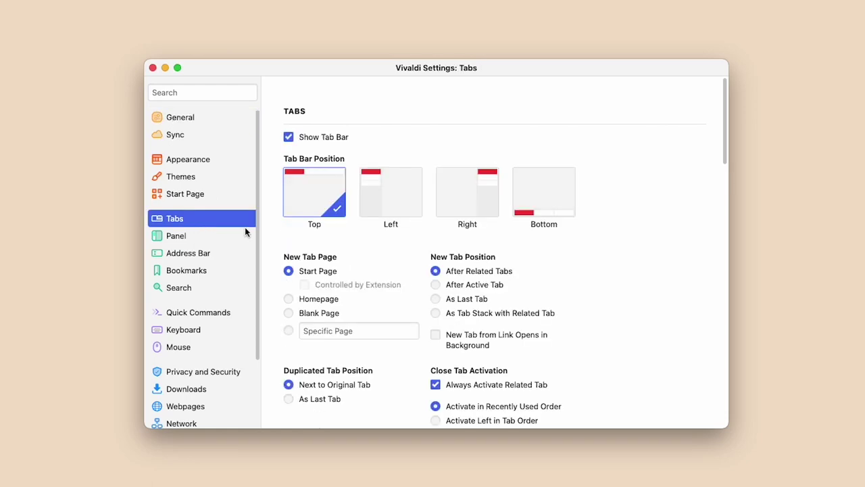
{"action": "scroll", "coordinate": [380, 251], "scroll_direction": "down", "scroll_amount": 5}
{"action": "scroll", "coordinate": [377, 252], "scroll_direction": "down", "scroll_amount": 10}
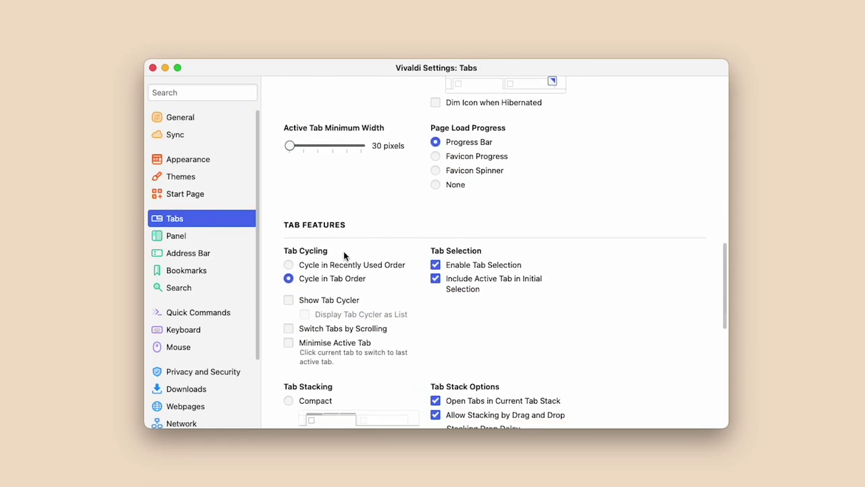
{"action": "scroll", "coordinate": [344, 251], "scroll_direction": "down", "scroll_amount": 3}
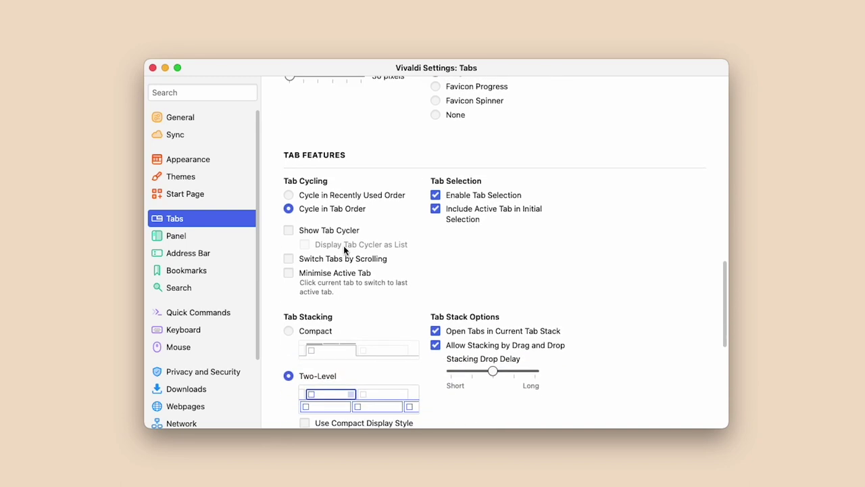
{"action": "left_click", "coordinate": [288, 195]}
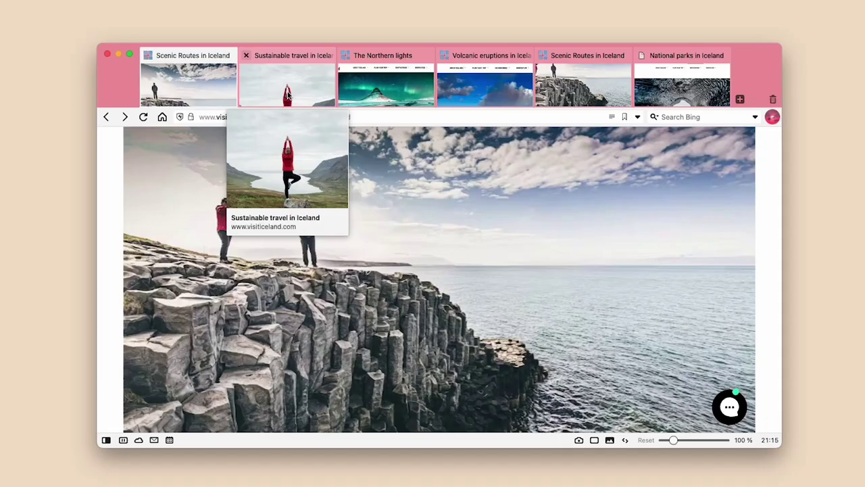
Step: Visit Sustainable travel, Northern lights, Volcanic eruptions and Scenic Routes tabs, ending on National parks in Iceland
{"action": "left_click", "coordinate": [287, 88]}
{"action": "left_click", "coordinate": [397, 92]}
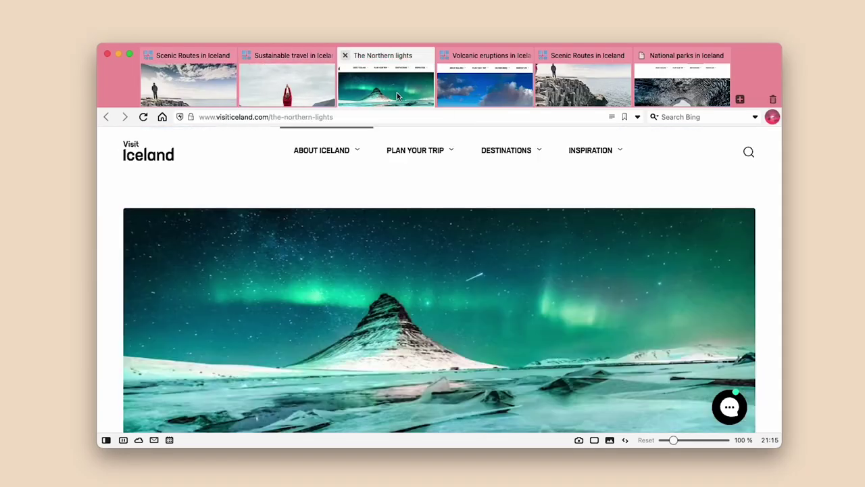
{"action": "left_click", "coordinate": [472, 91]}
{"action": "left_click", "coordinate": [579, 89]}
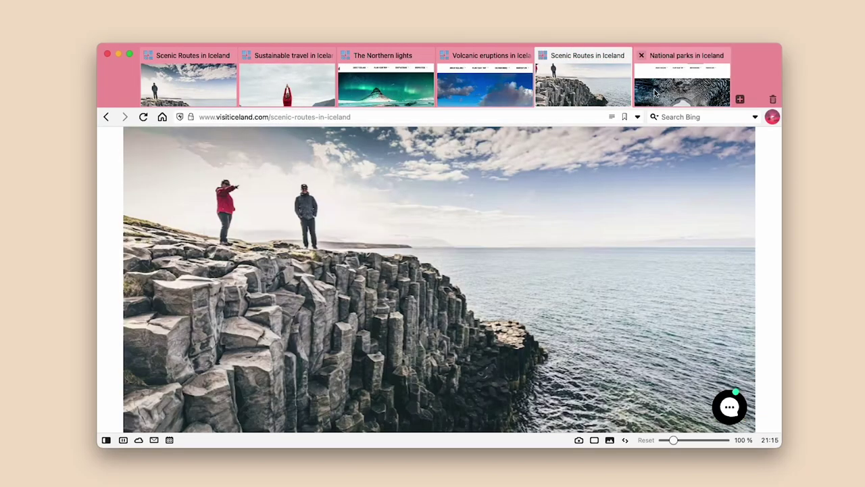
{"action": "left_click", "coordinate": [669, 87]}
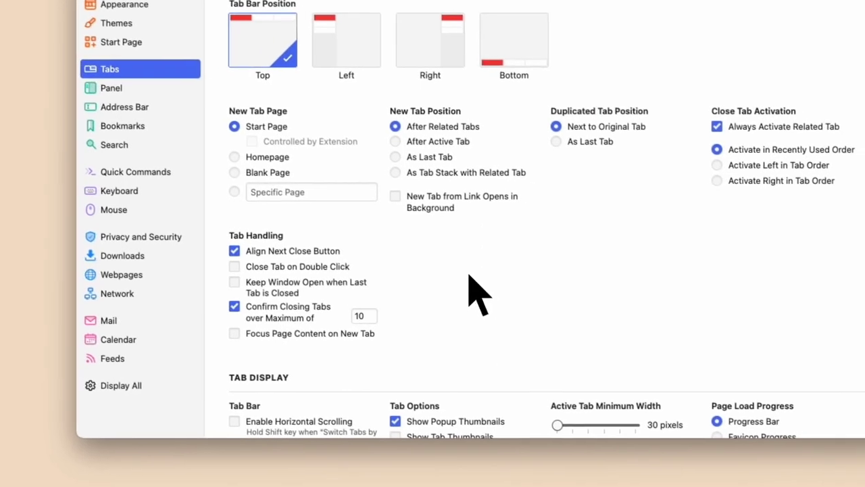
{"action": "scroll", "coordinate": [473, 294], "scroll_direction": "down", "scroll_amount": 5}
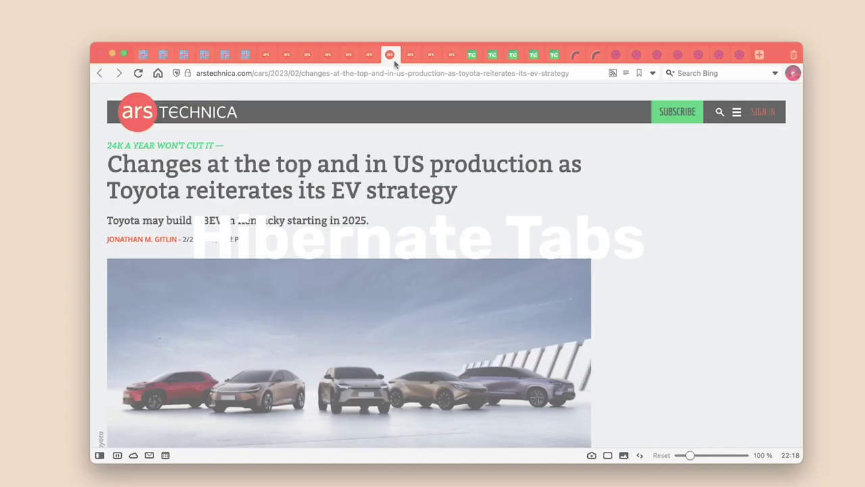
Step: Hibernate all background tabs, then multi-select a run of Ars Technica tabs
{"action": "right_click", "coordinate": [394, 60]}
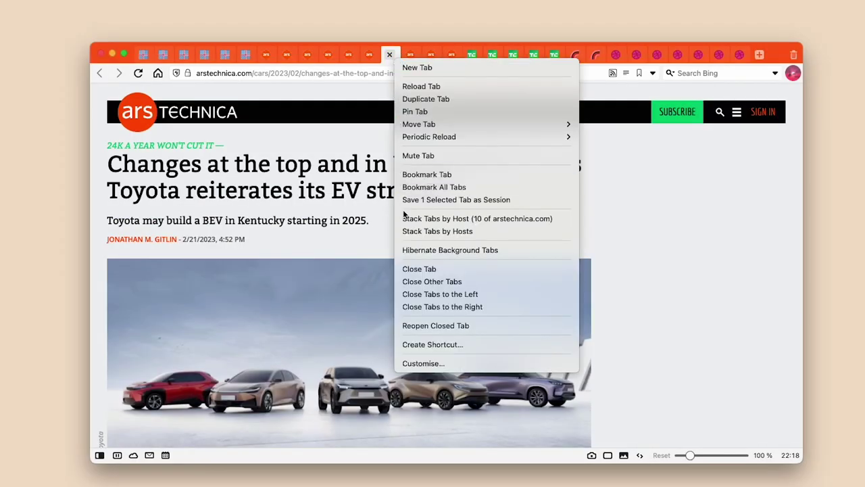
{"action": "left_click", "coordinate": [406, 250]}
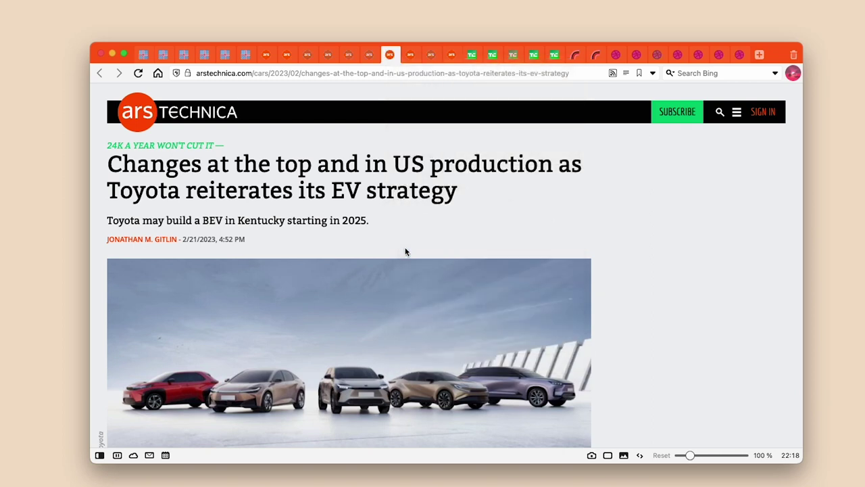
{"action": "left_click", "coordinate": [244, 54], "text": "shift"}
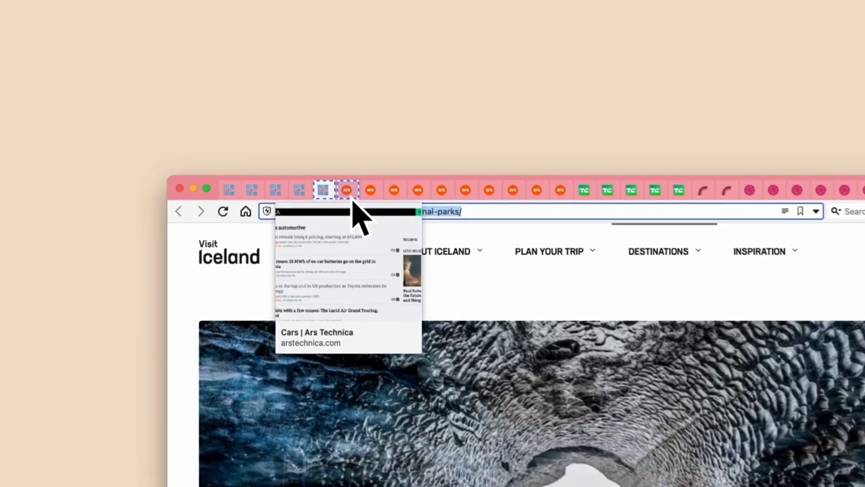
{"action": "left_click", "coordinate": [264, 54], "text": "shift"}
{"action": "left_click", "coordinate": [284, 54], "text": "shift"}
{"action": "left_click", "coordinate": [427, 202], "text": "shift"}
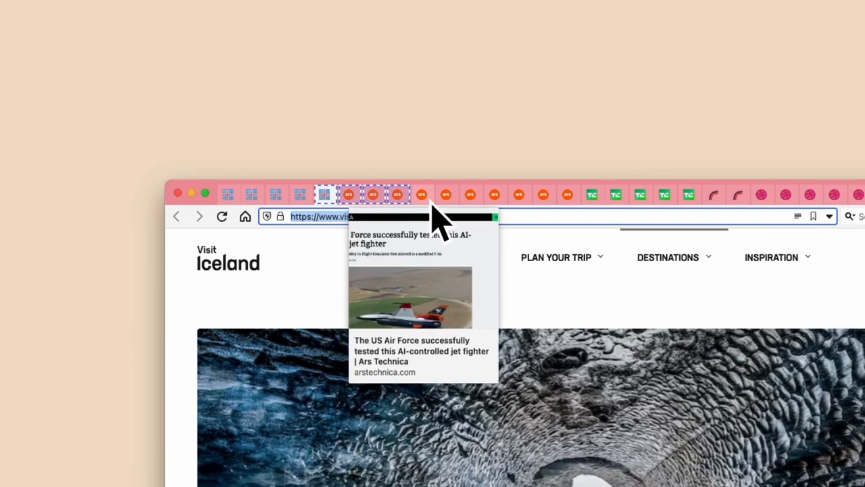
{"action": "left_click", "coordinate": [449, 203], "text": "shift"}
{"action": "left_click", "coordinate": [473, 204], "text": "shift"}
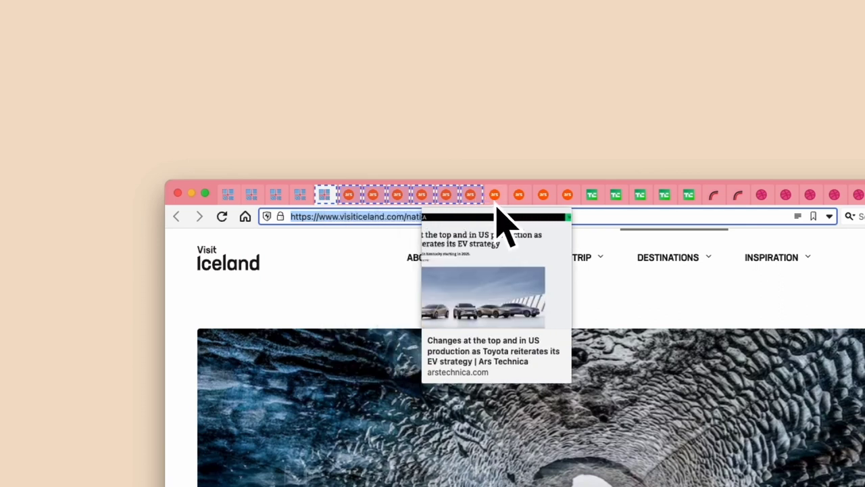
Step: Open hibernation options for the eight selected tabs and return to the Toyota EV strategy article
{"action": "right_click", "coordinate": [496, 205]}
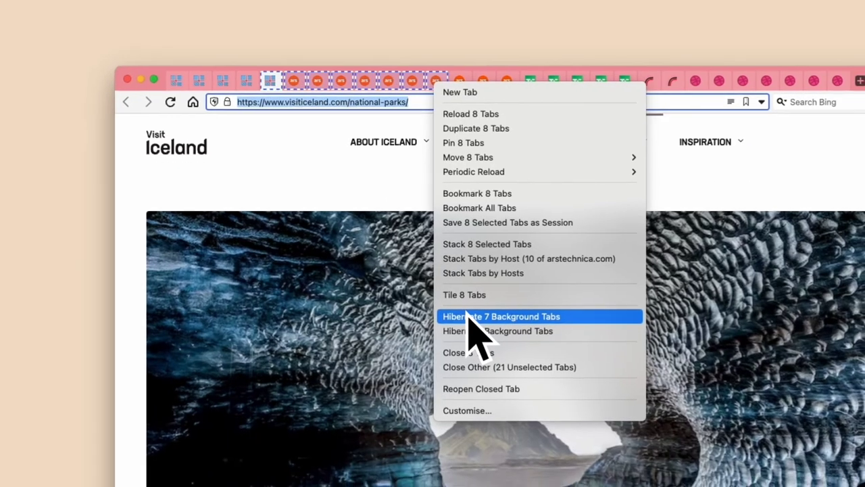
{"action": "left_click", "coordinate": [468, 315]}
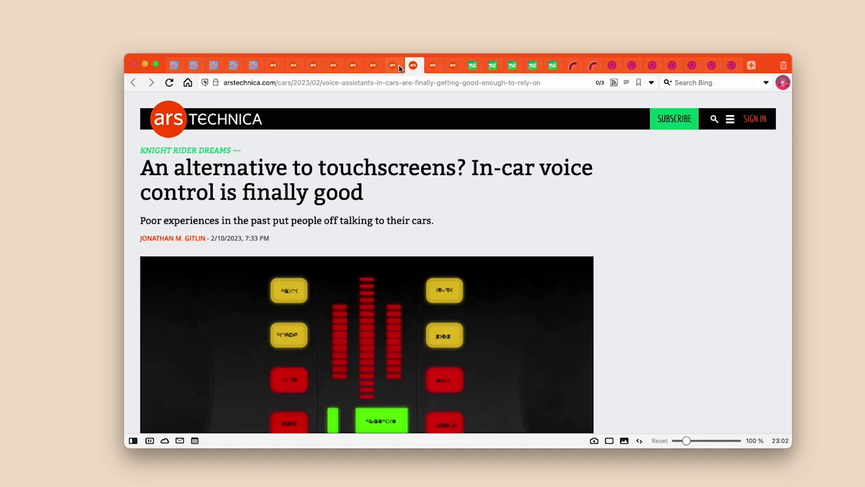
{"action": "left_click", "coordinate": [436, 81]}
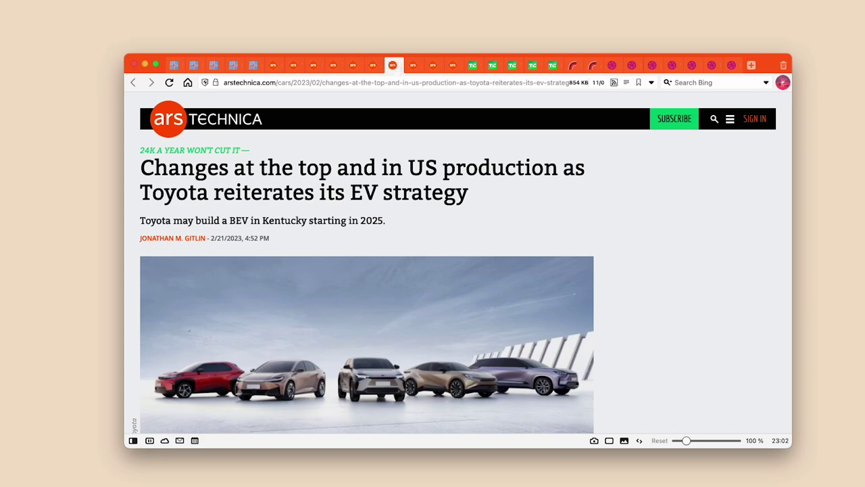